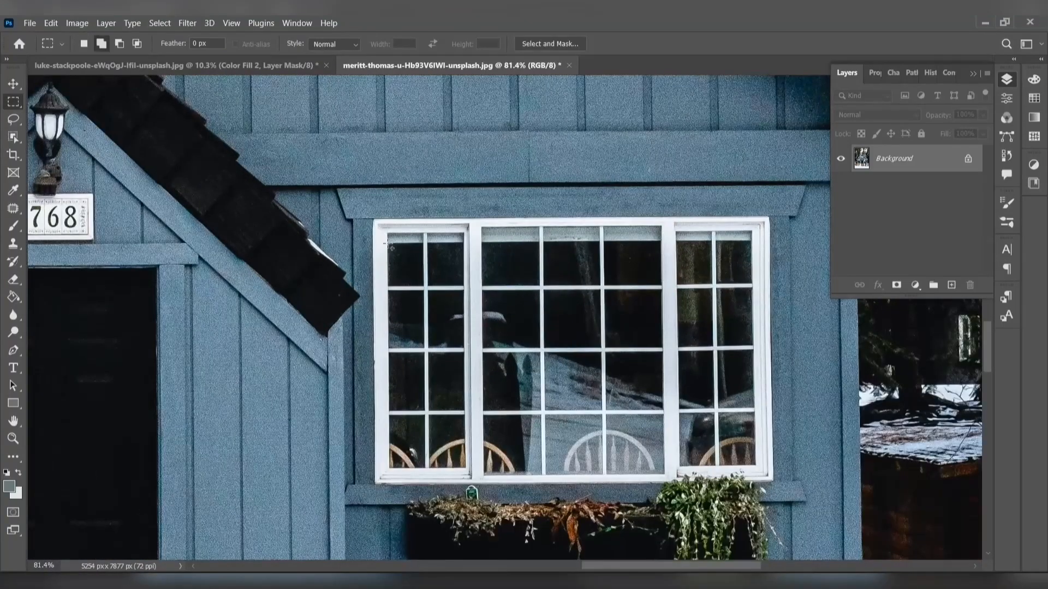
Add the middle and right panes of the lower-right window to the window glass selection
{"action": "mouse_move", "coordinate": [482, 228]}
{"action": "left_mouse_down"}
{"action": "mouse_move", "coordinate": [680, 489]}
{"action": "mouse_move", "coordinate": [664, 475]}
{"action": "left_mouse_up"}
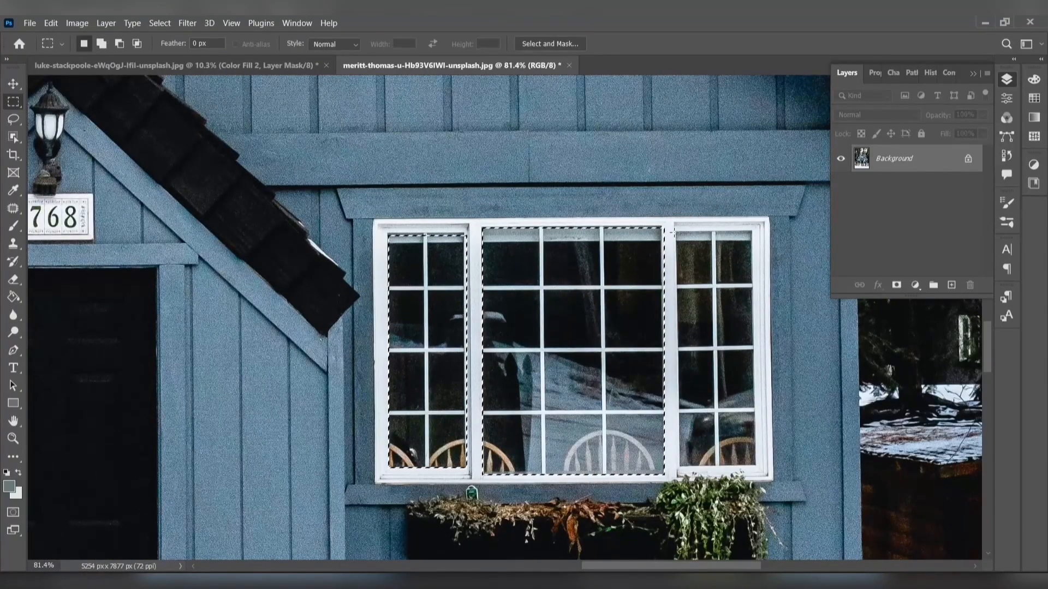
{"action": "left_click_drag", "start_coordinate": [677, 233], "coordinate": [755, 467]}
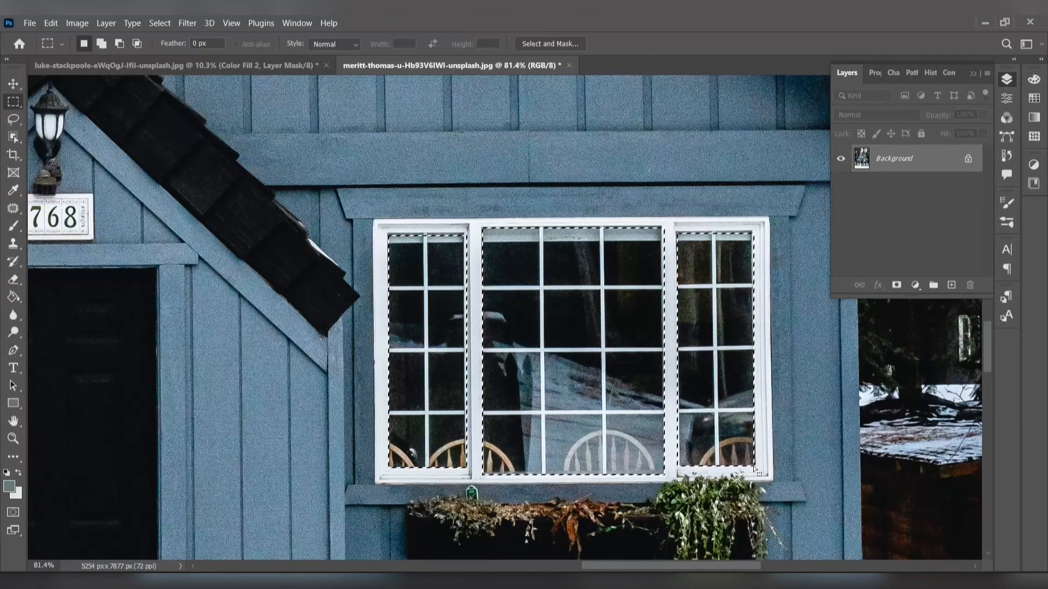
{"action": "scroll", "coordinate": [598, 304], "scroll_direction": "down", "scroll_amount": 2}
{"action": "scroll", "coordinate": [598, 304], "scroll_direction": "down", "scroll_amount": 3}
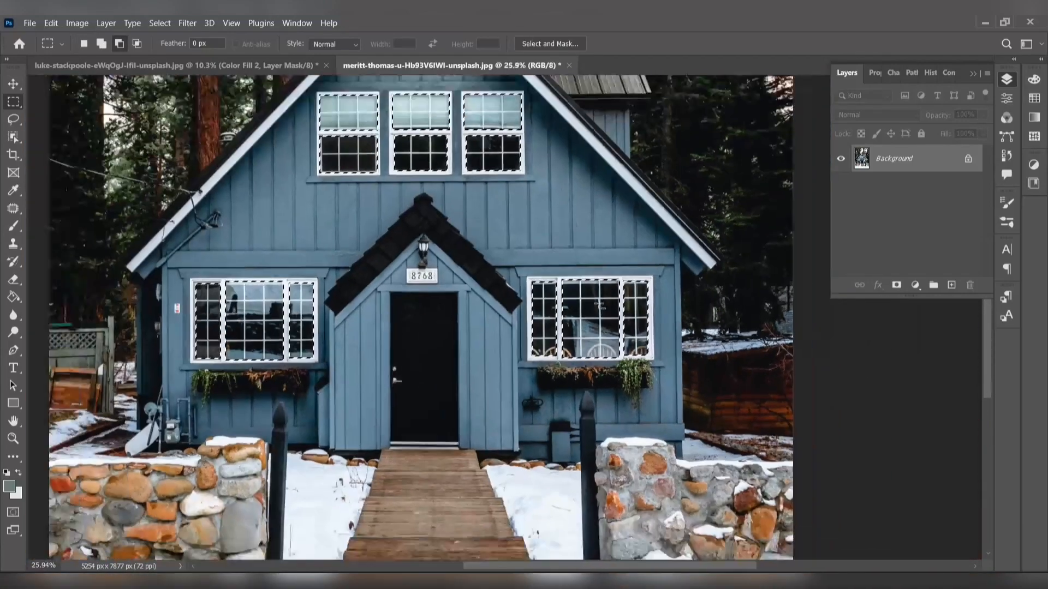
{"action": "scroll", "coordinate": [598, 304], "scroll_direction": "down", "scroll_amount": 1}
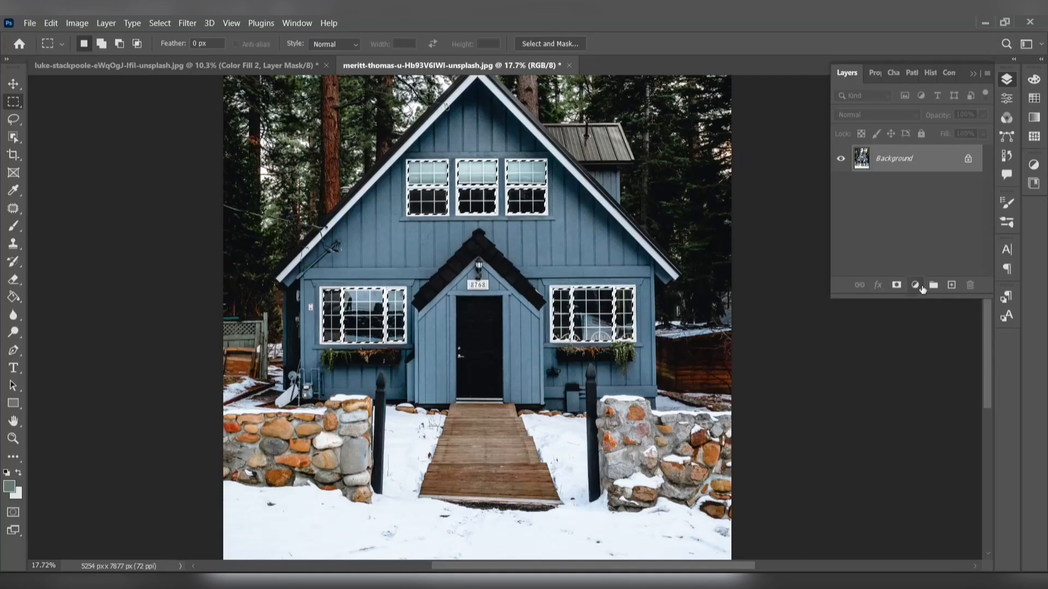
Fill the selected window panes with a Solid Color fill layer in yellow fff478
{"action": "left_click", "coordinate": [917, 286]}
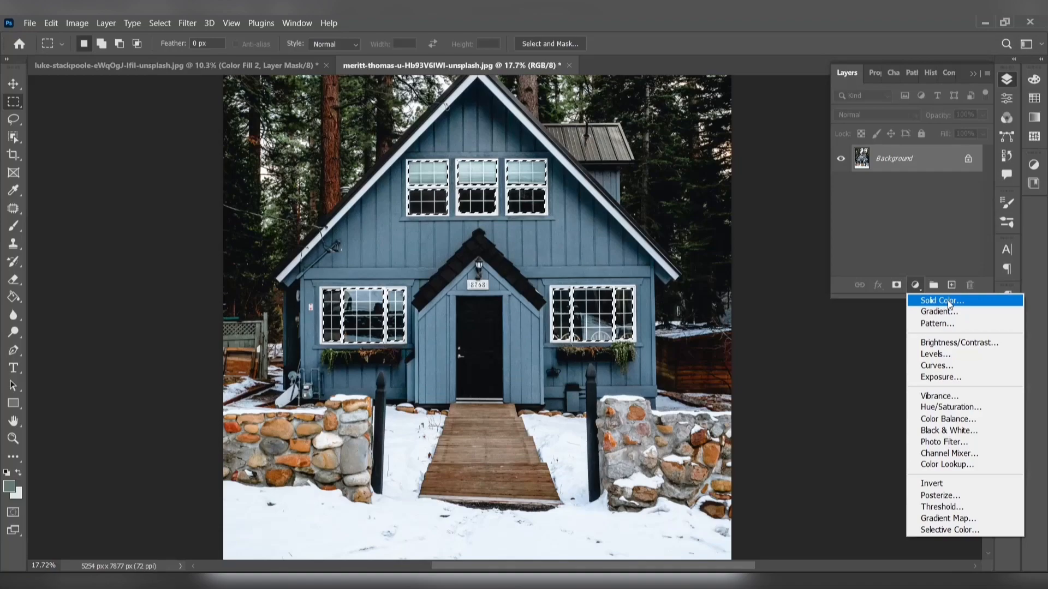
{"action": "left_click", "coordinate": [941, 301]}
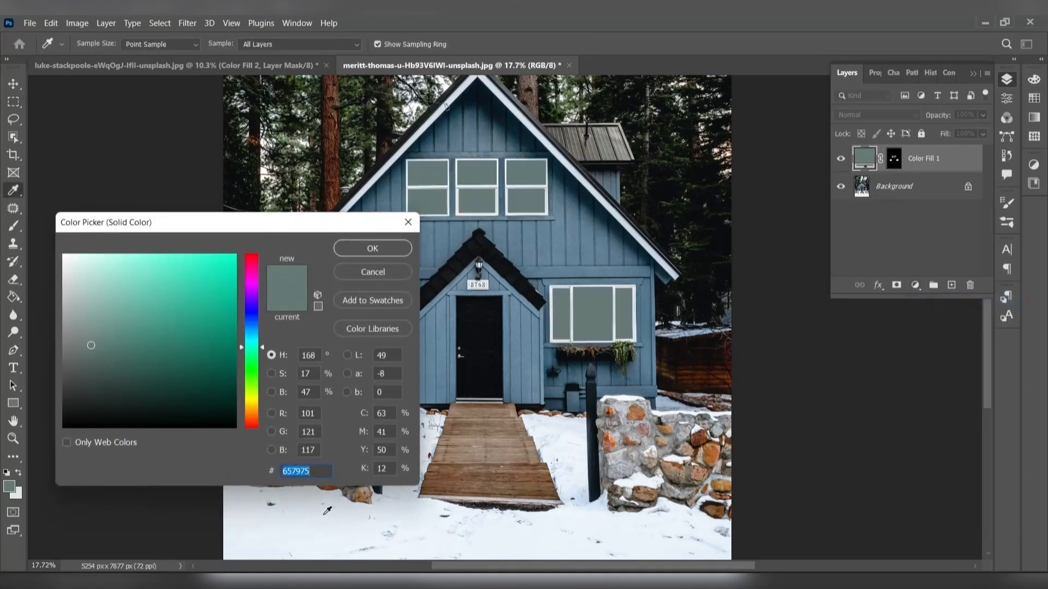
{"action": "type", "text": "fff"}
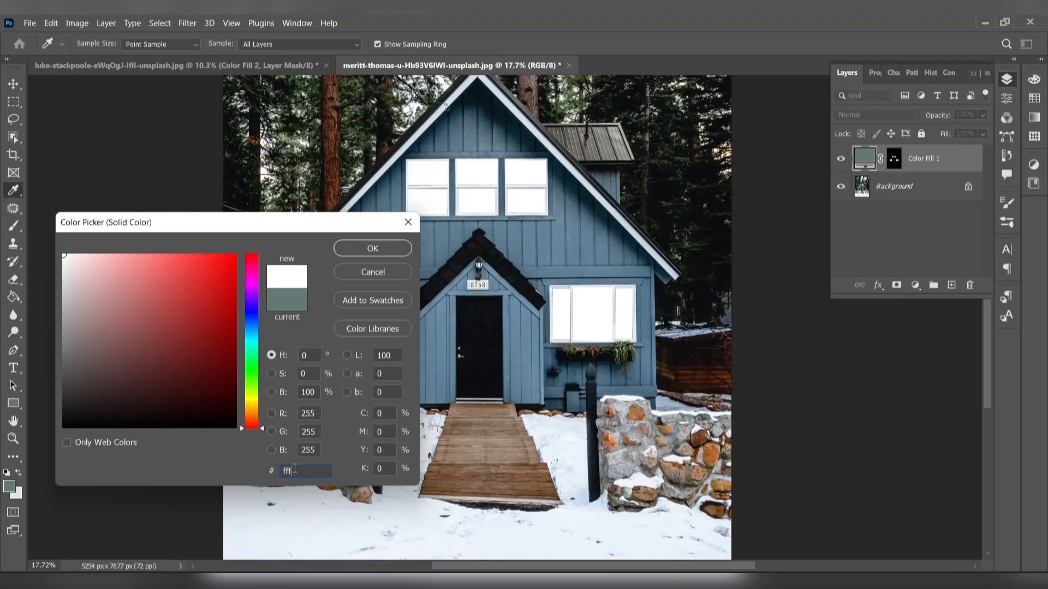
{"action": "type", "text": "478"}
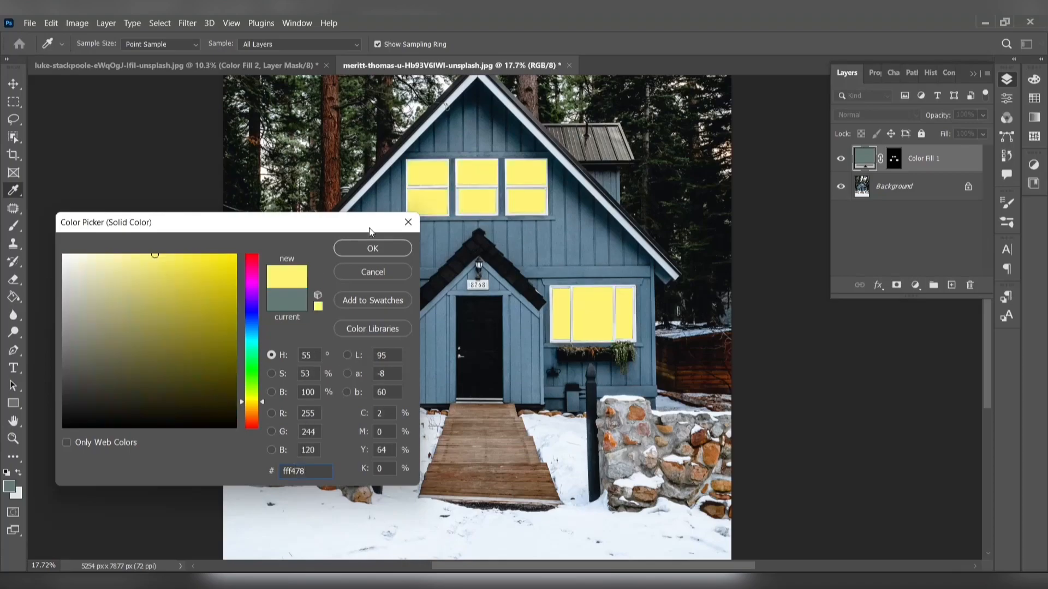
{"action": "left_click", "coordinate": [387, 248]}
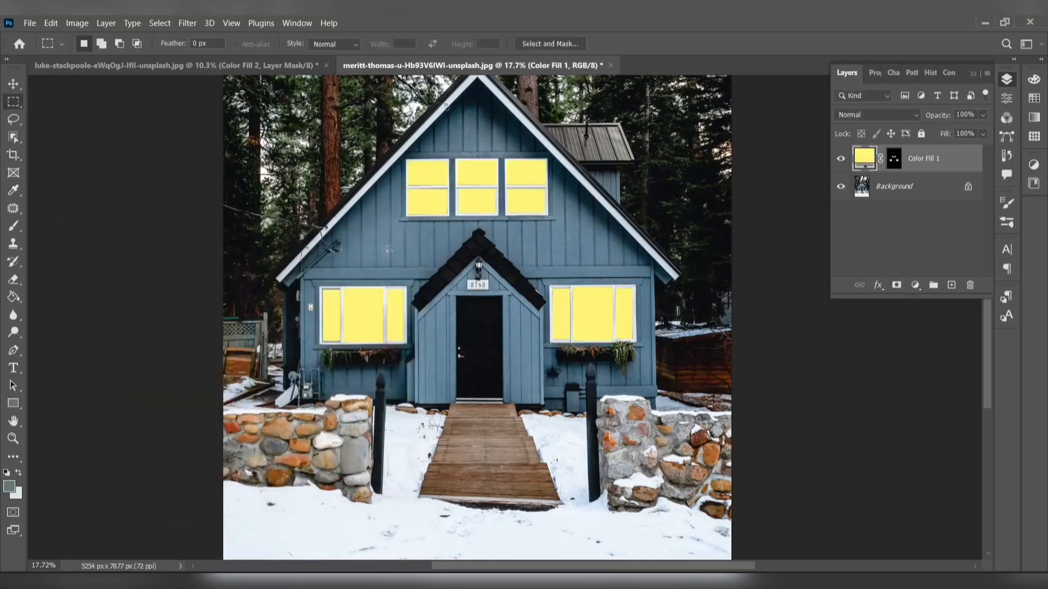
Add a Color Lookup adjustment layer directly above the Background using the Moonlight.3DL 3D LUT
{"action": "left_click", "coordinate": [896, 193]}
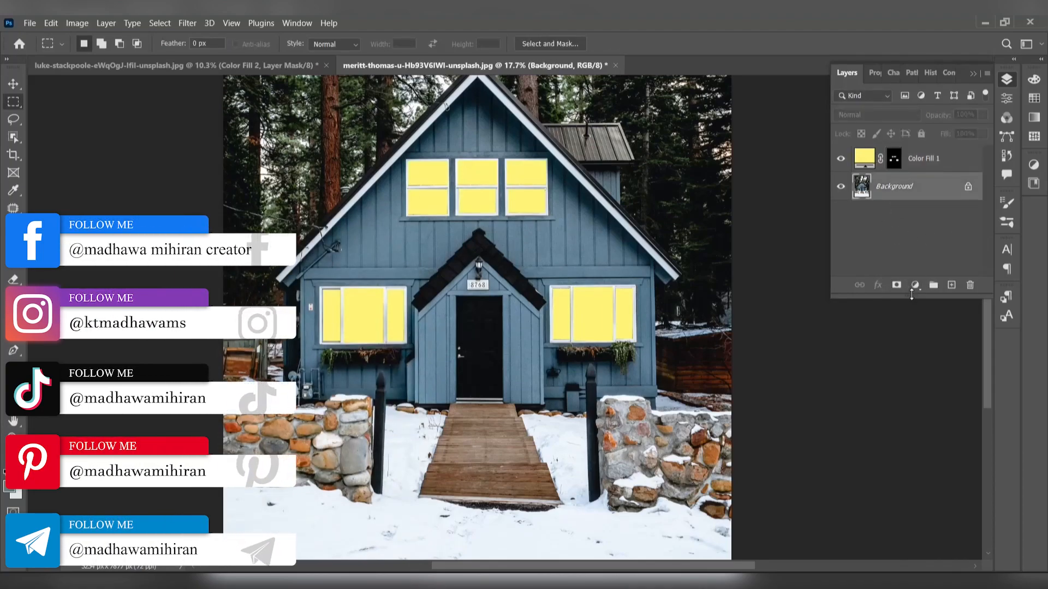
{"action": "left_click", "coordinate": [915, 285]}
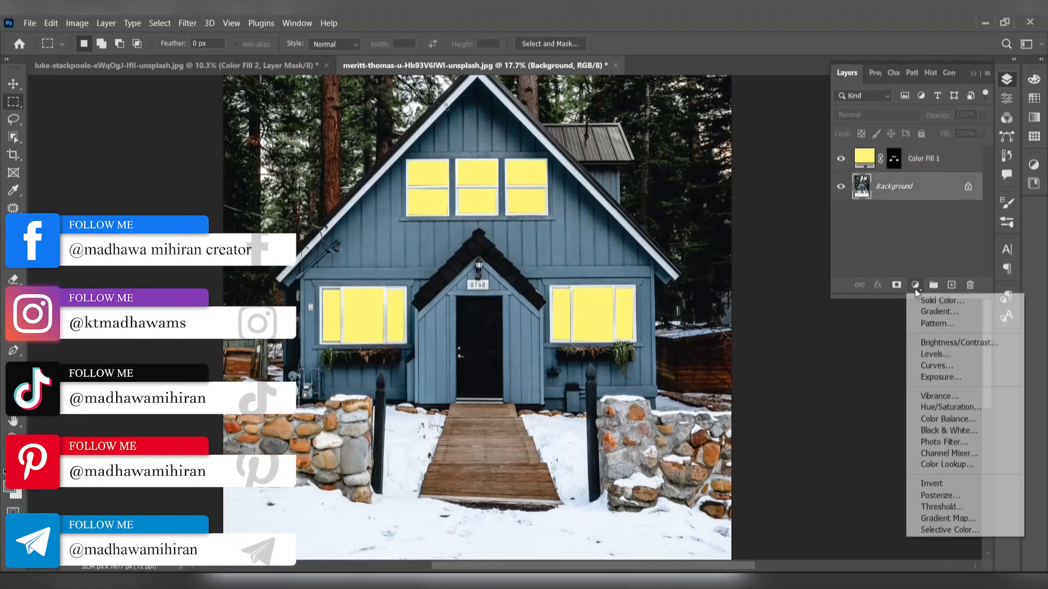
{"action": "left_click", "coordinate": [949, 465]}
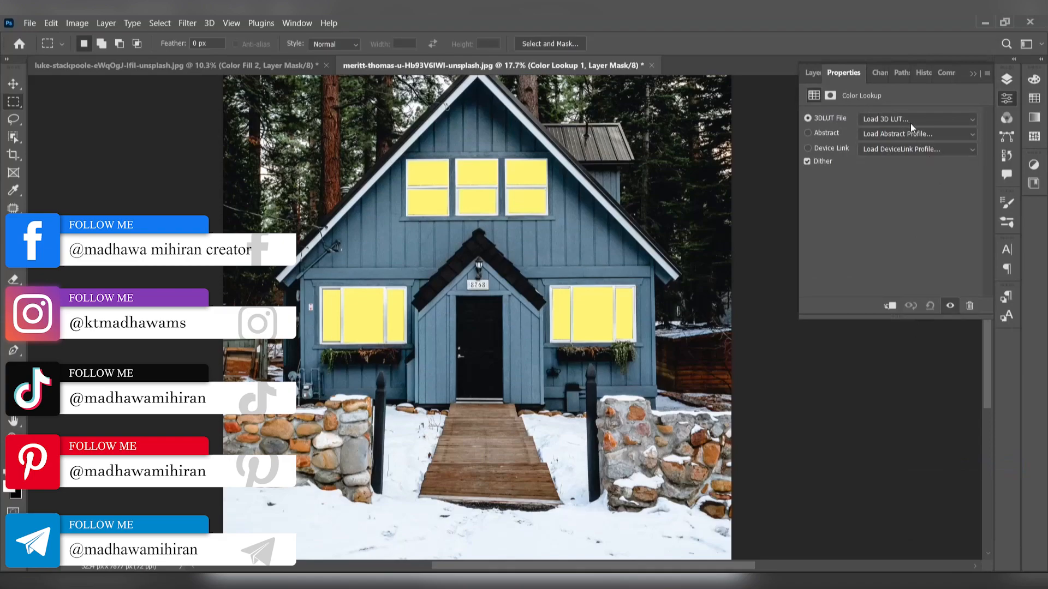
{"action": "left_click", "coordinate": [882, 119]}
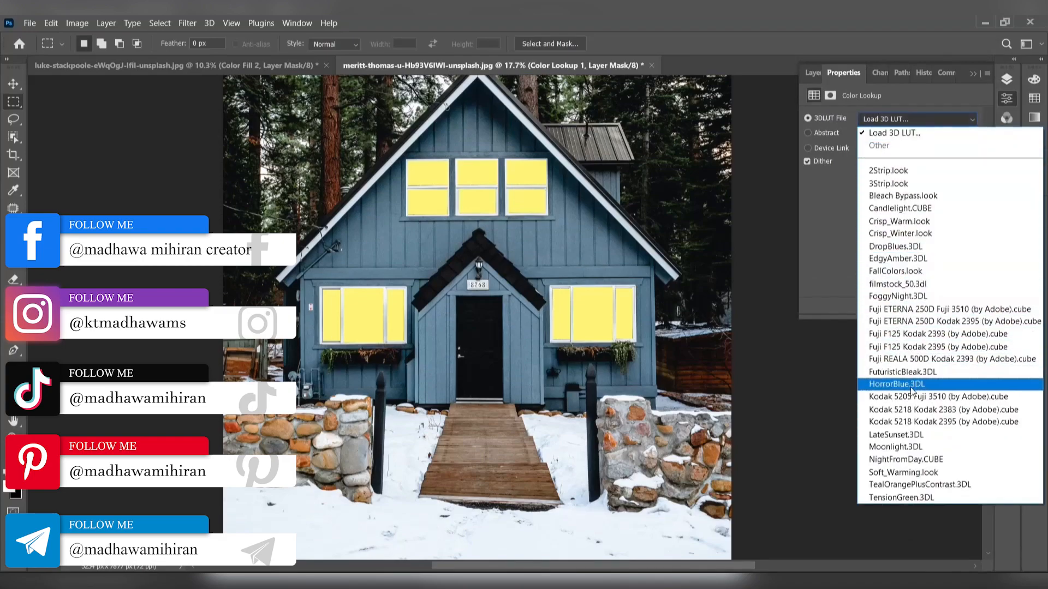
{"action": "left_click", "coordinate": [906, 448]}
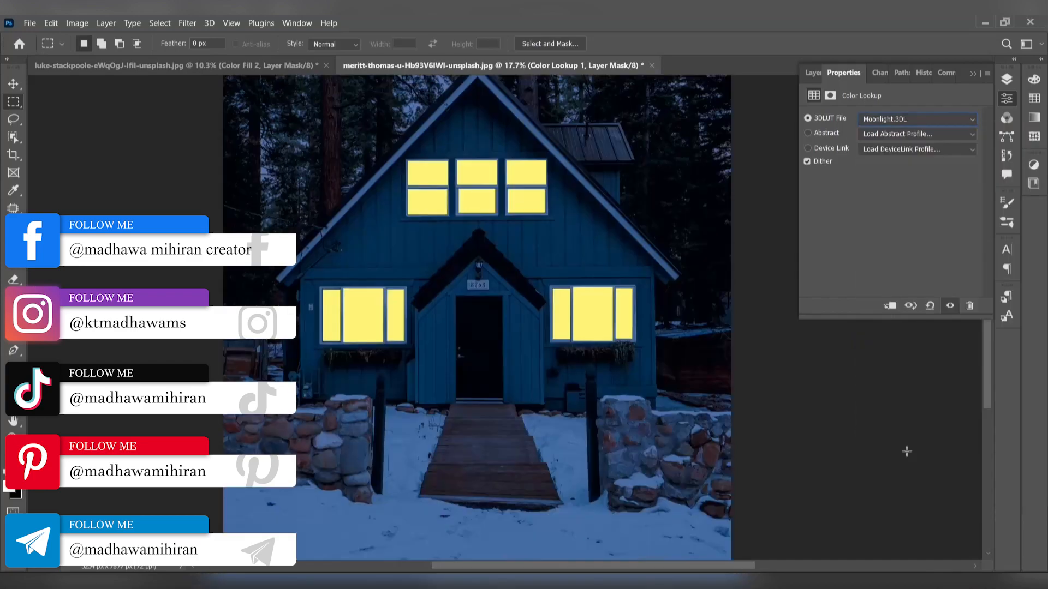
Feather the yellow fill layer's mask by about 4.7 px
{"action": "left_click", "coordinate": [813, 73]}
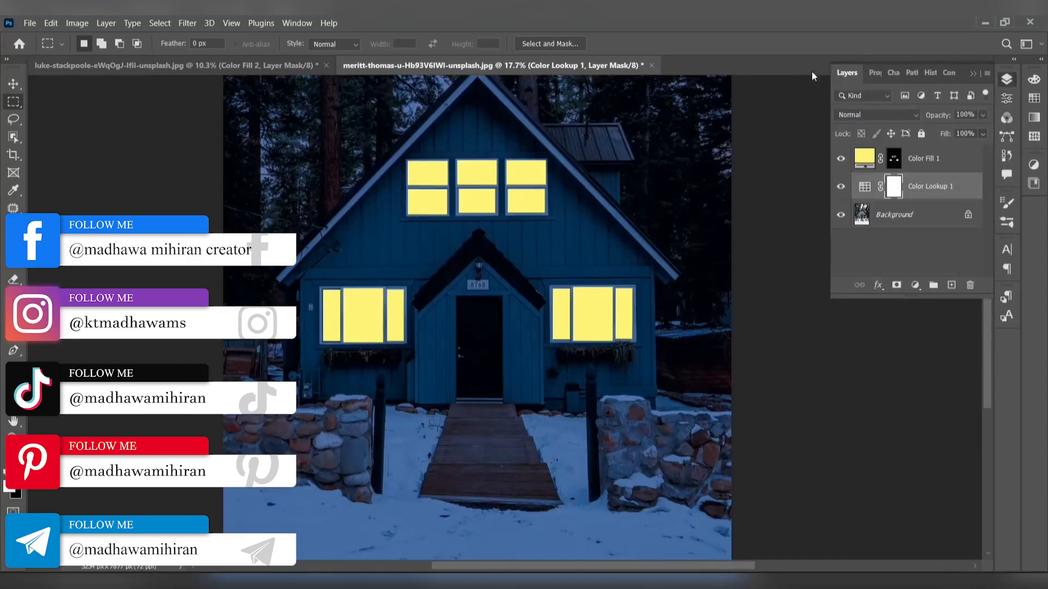
{"action": "left_click", "coordinate": [897, 163]}
{"action": "left_click", "coordinate": [874, 73]}
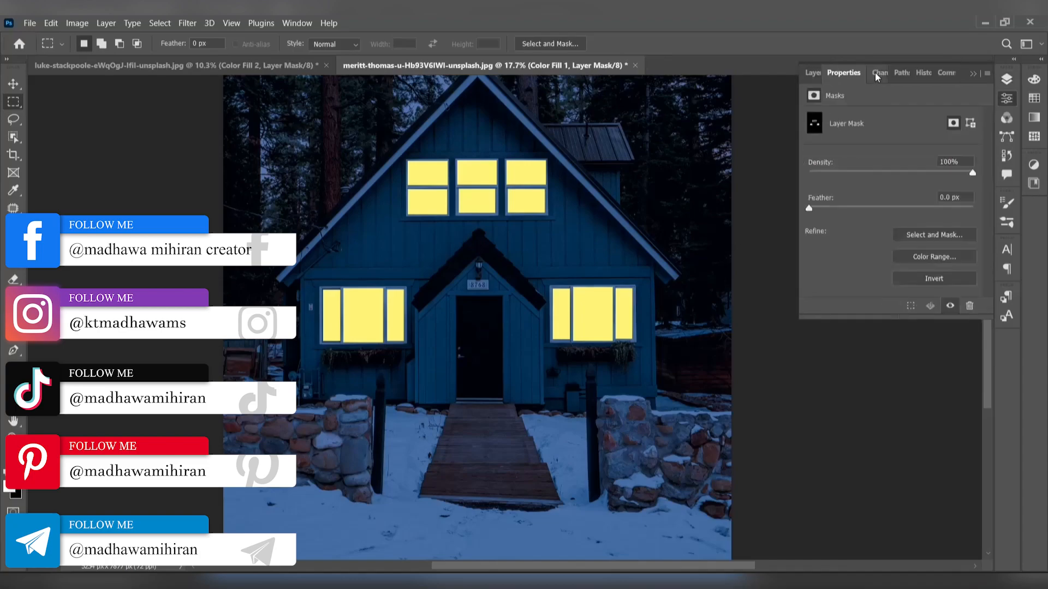
{"action": "left_click_drag", "start_coordinate": [810, 210], "coordinate": [840, 215]}
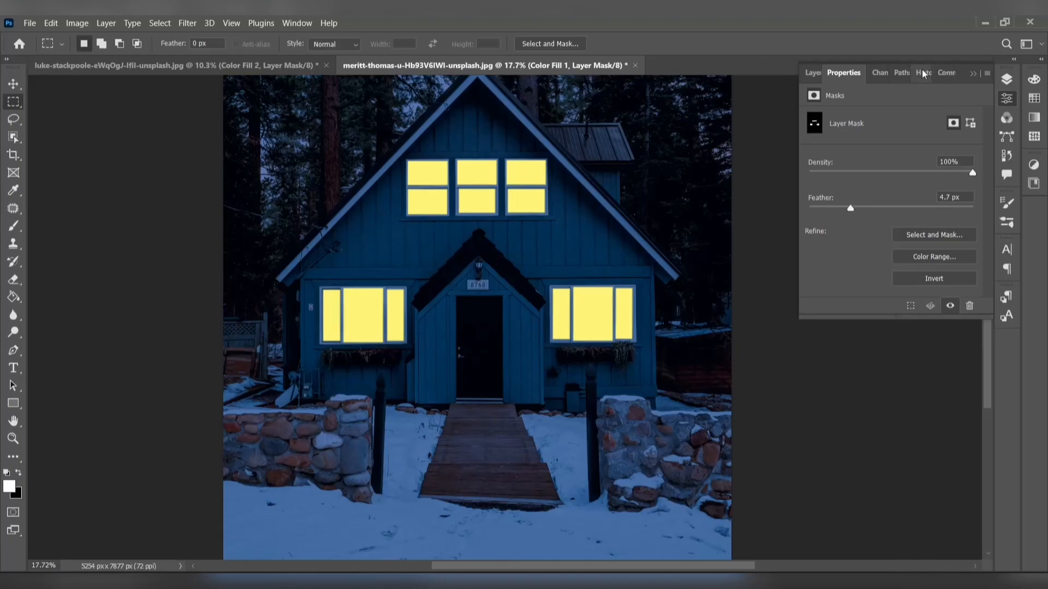
{"action": "left_click", "coordinate": [812, 72]}
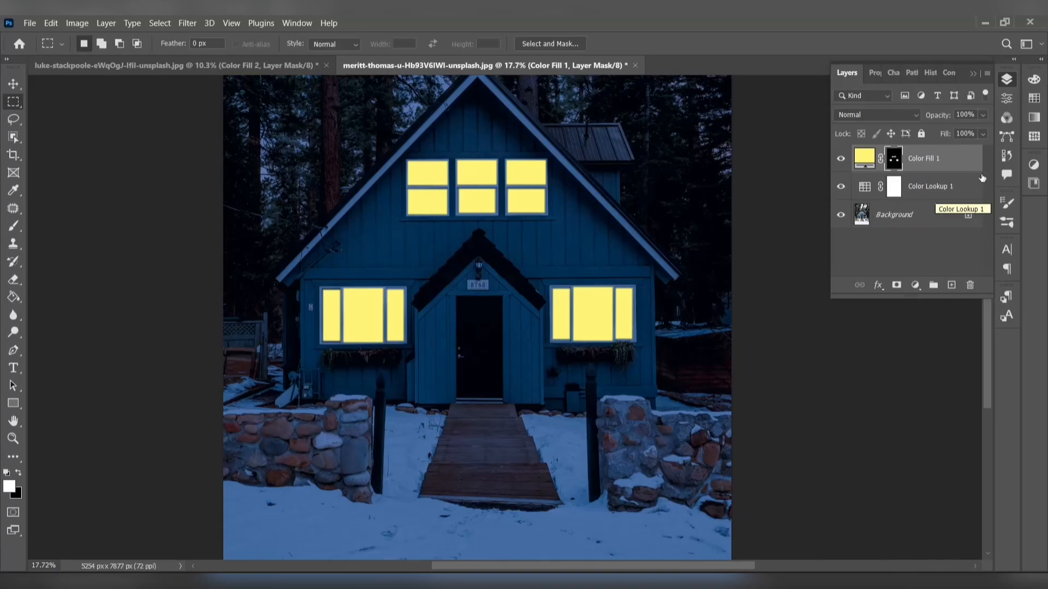
Set the yellow fill layer's blend mode to Linear Dodge (Add)
{"action": "left_click", "coordinate": [868, 155]}
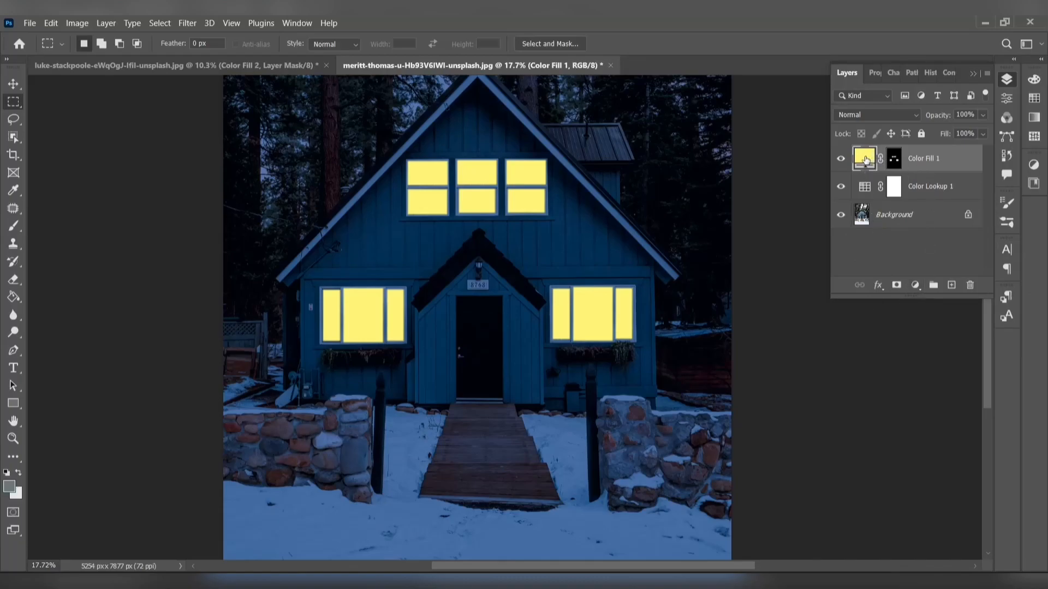
{"action": "left_click", "coordinate": [891, 113]}
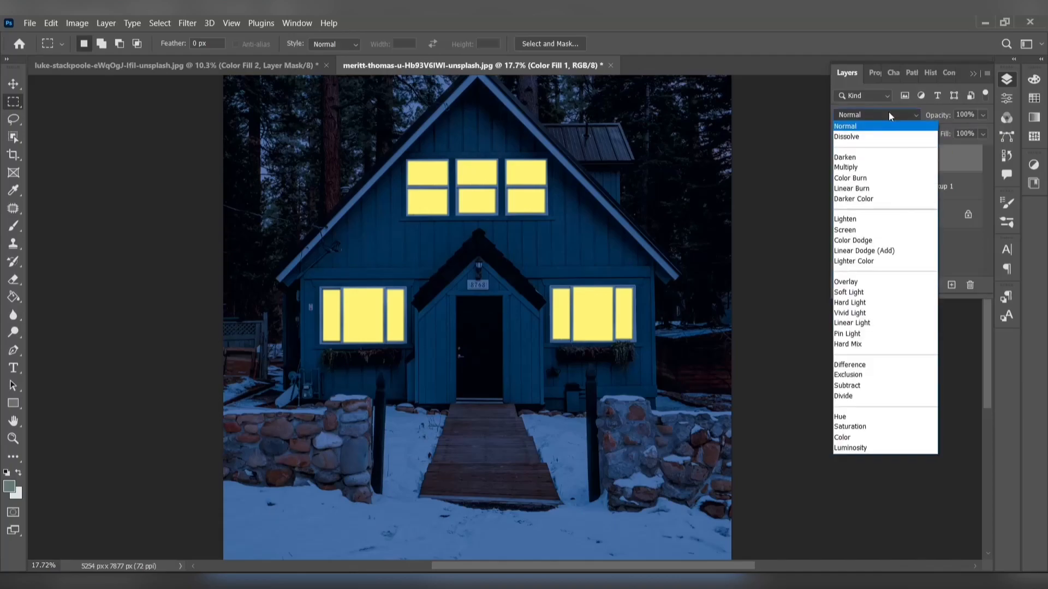
{"action": "left_click", "coordinate": [870, 251]}
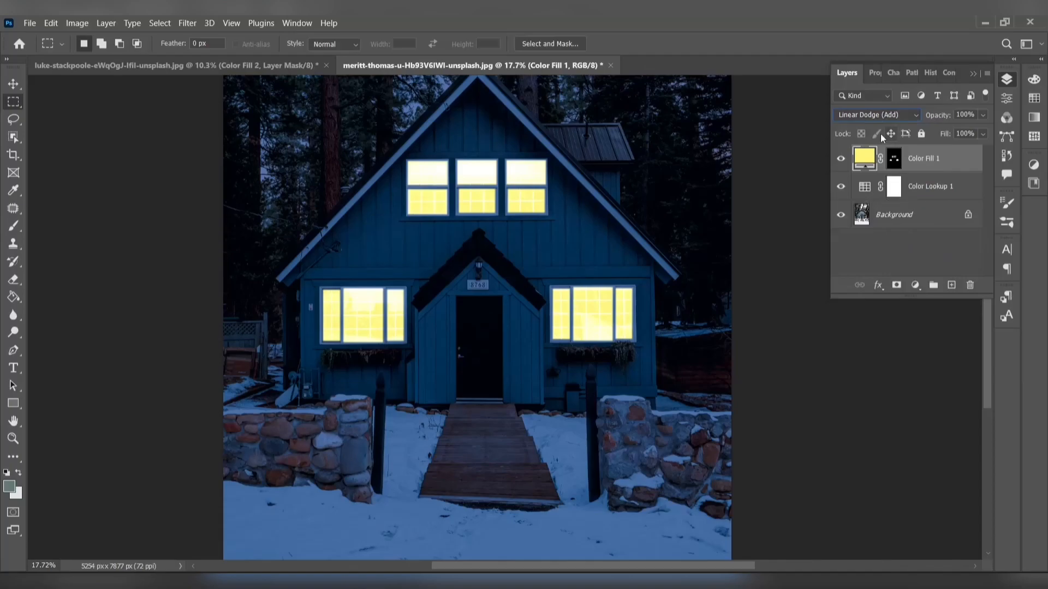
Add an Outer Glow to the yellow fill layer with Linear Light blending, 70% opacity and 7% noise
{"action": "right_click", "coordinate": [858, 163]}
{"action": "left_click", "coordinate": [900, 170]}
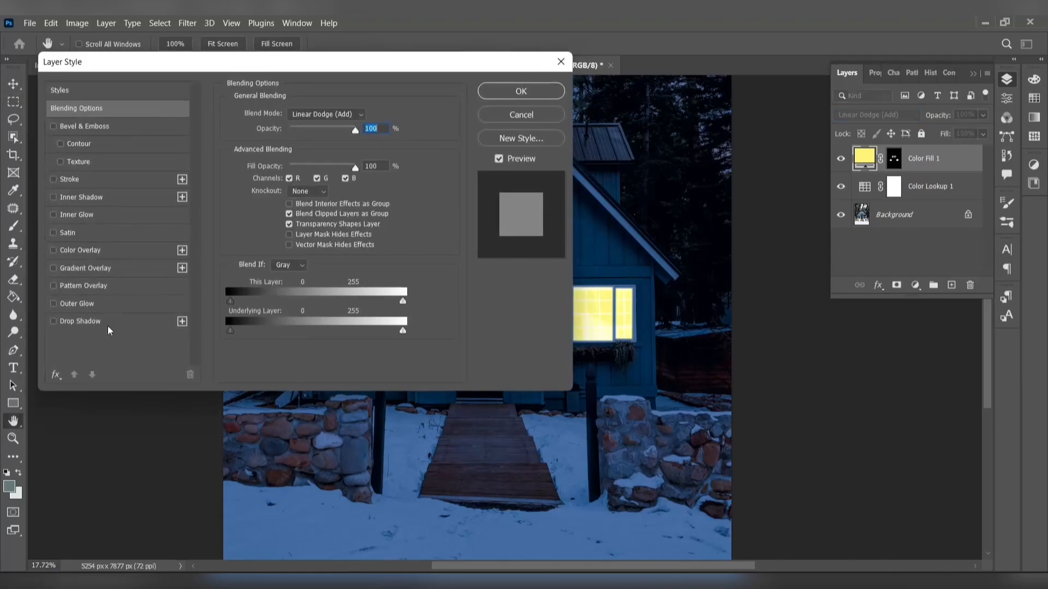
{"action": "left_click", "coordinate": [55, 304]}
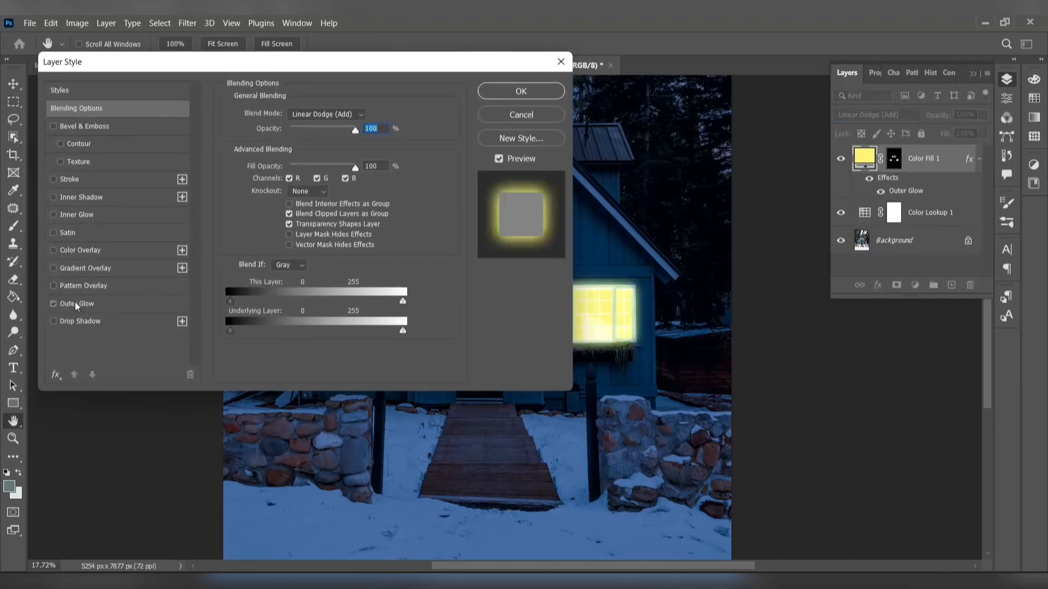
{"action": "left_click", "coordinate": [75, 304]}
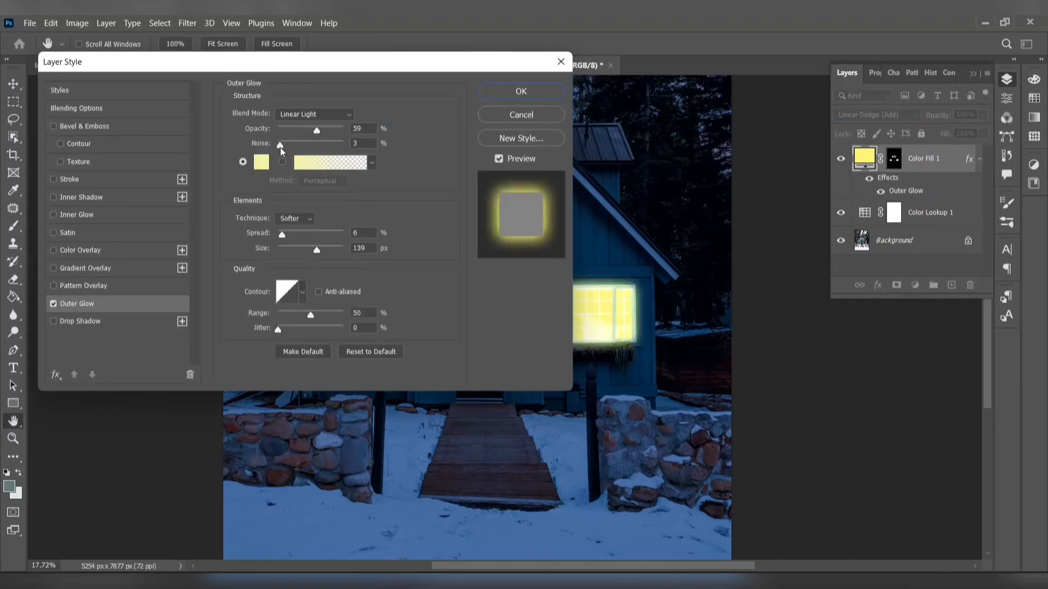
{"action": "left_click", "coordinate": [283, 146]}
{"action": "mouse_move", "coordinate": [317, 129]}
{"action": "left_mouse_down"}
{"action": "mouse_move", "coordinate": [303, 130]}
{"action": "mouse_move", "coordinate": [314, 131]}
{"action": "left_mouse_up"}
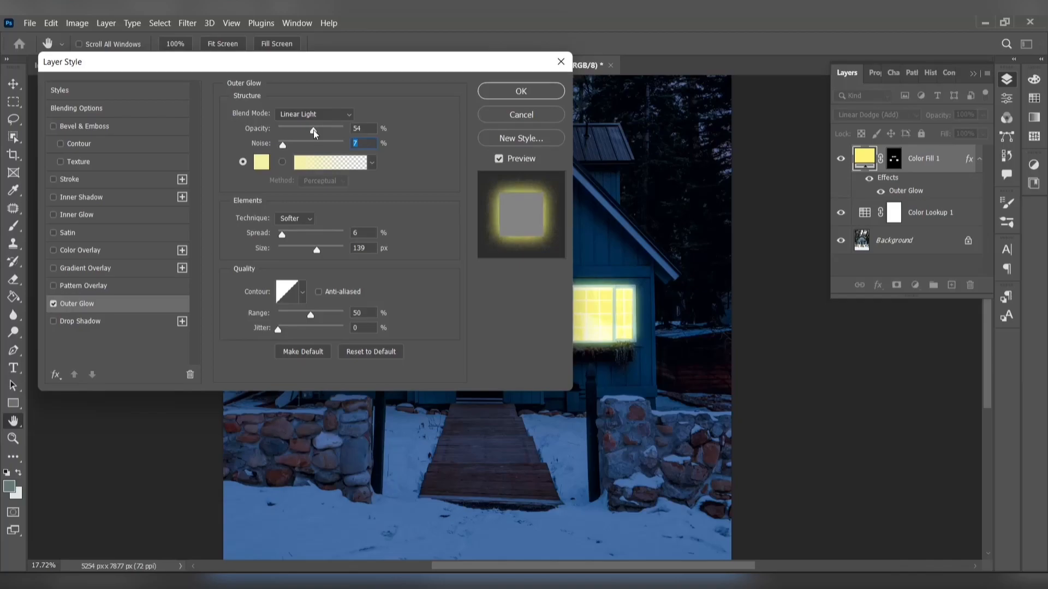
{"action": "left_click_drag", "start_coordinate": [317, 132], "coordinate": [324, 133]}
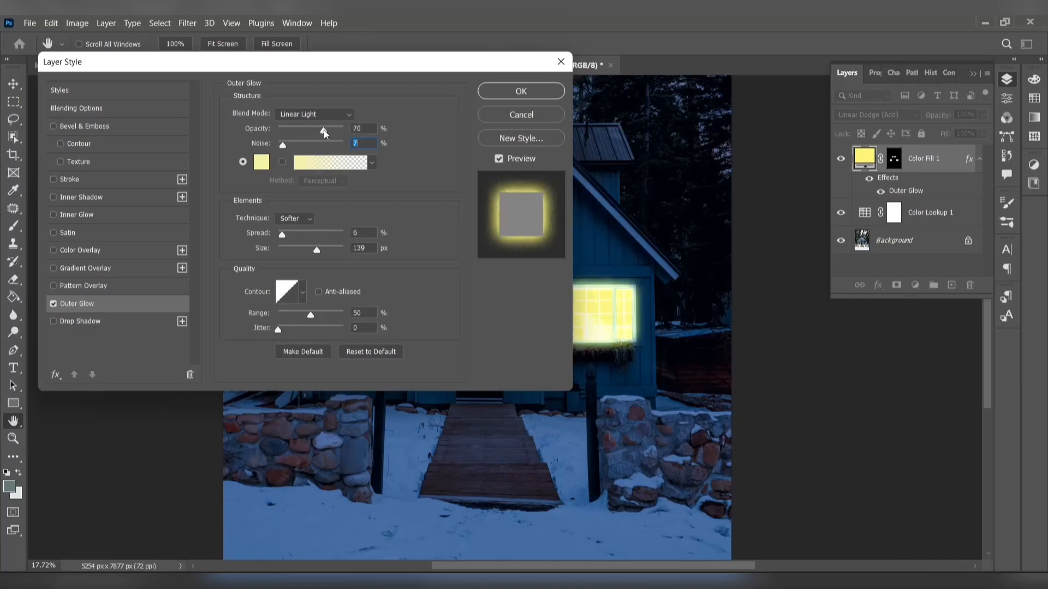
{"action": "left_click", "coordinate": [326, 114]}
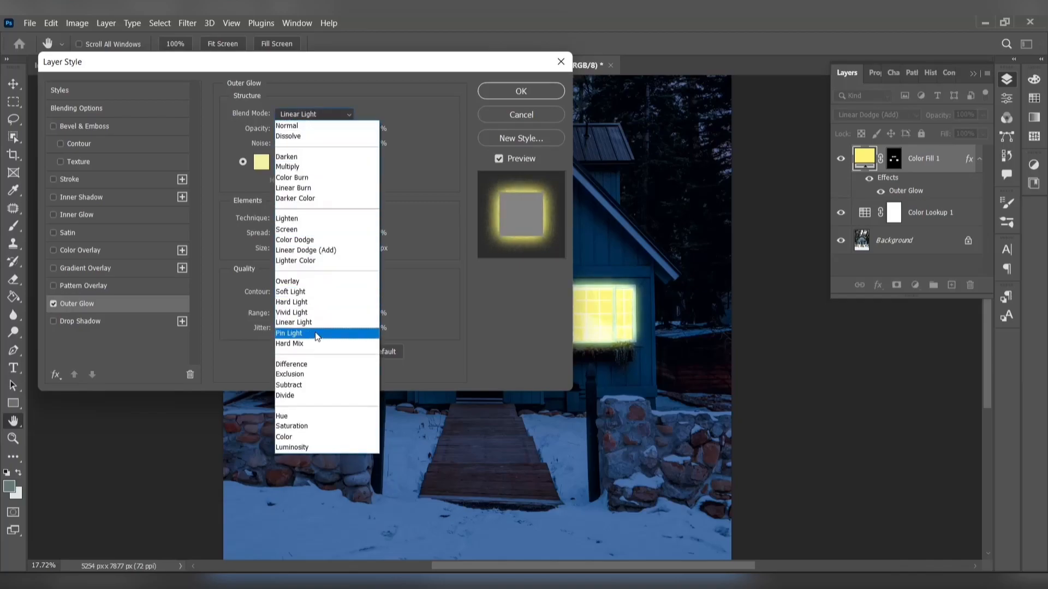
{"action": "left_click", "coordinate": [328, 323]}
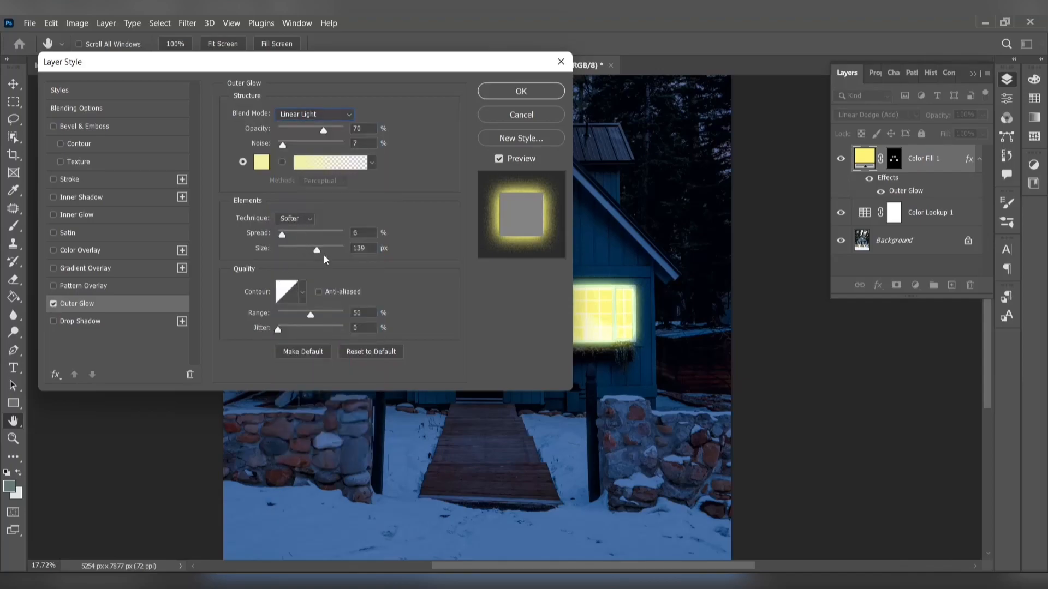
Set the outer glow's spread to 14% and size to 158 px, and make its colour a slightly more saturated yellow
{"action": "left_click_drag", "start_coordinate": [319, 257], "coordinate": [289, 241]}
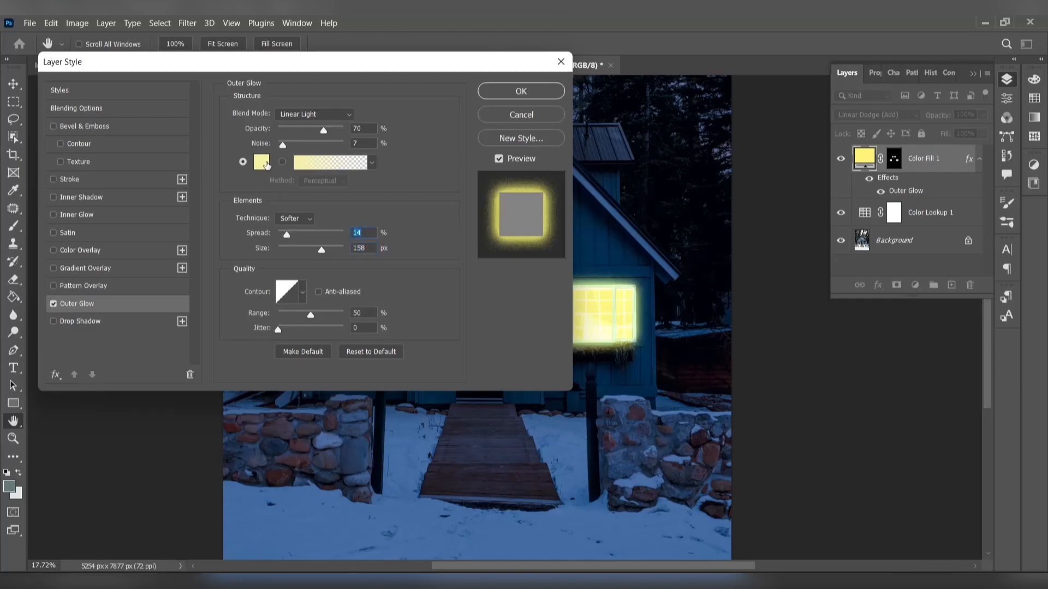
{"action": "left_click", "coordinate": [262, 162]}
{"action": "left_click_drag", "start_coordinate": [122, 261], "coordinate": [128, 259]}
{"action": "left_click", "coordinate": [387, 250]}
Soften the outer glow to 60% opacity, 4% noise and 0% spread, reduce its size slightly, and apply the layer style
{"action": "left_click_drag", "start_coordinate": [324, 131], "coordinate": [281, 151]}
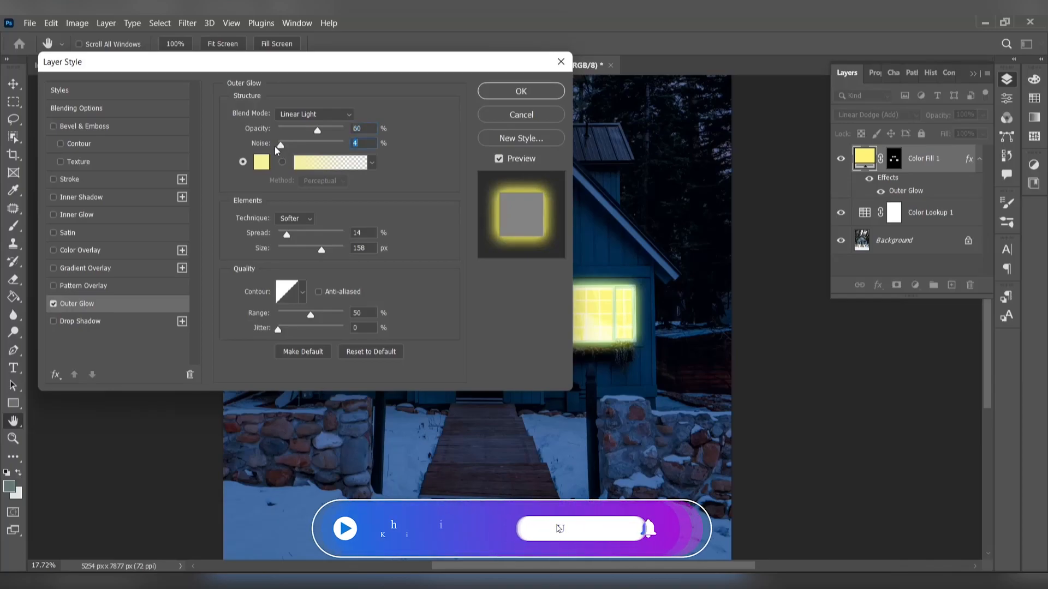
{"action": "left_click_drag", "start_coordinate": [284, 237], "coordinate": [278, 236]}
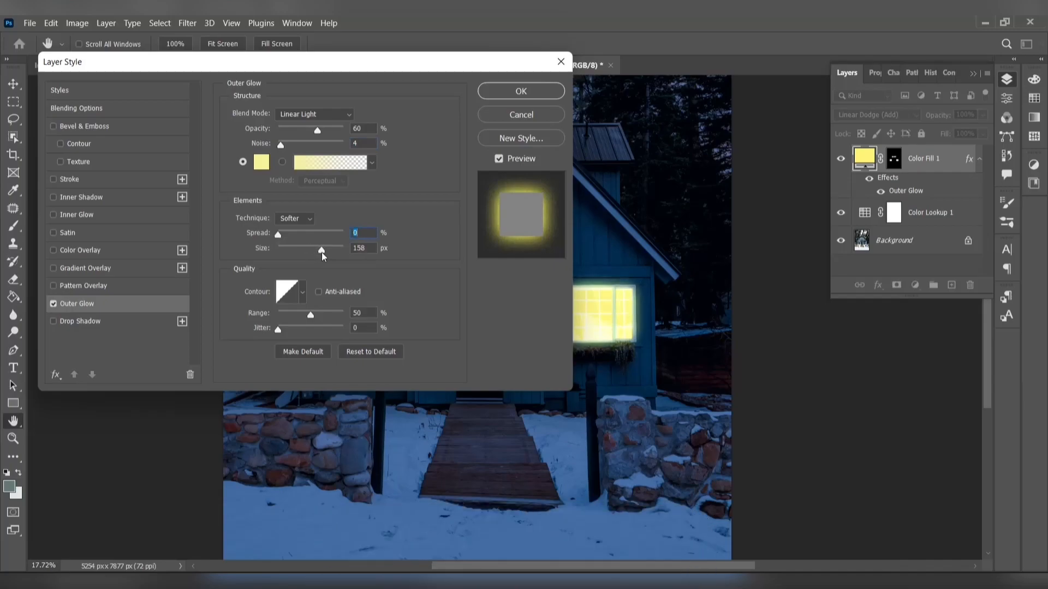
{"action": "left_click_drag", "start_coordinate": [322, 252], "coordinate": [320, 252]}
{"action": "left_click", "coordinate": [521, 92]}
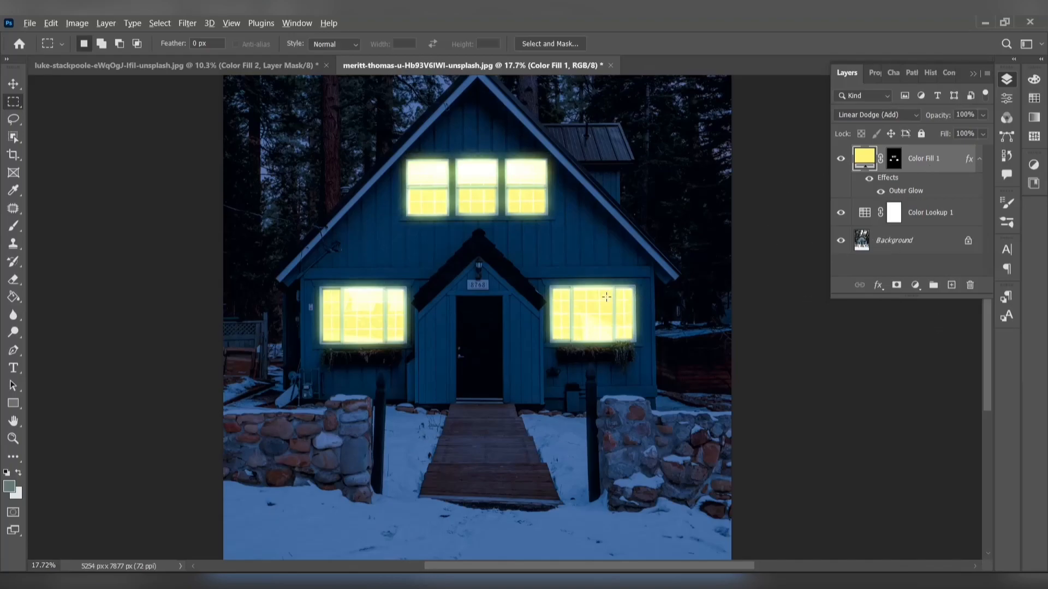
{"action": "scroll", "coordinate": [607, 296], "scroll_direction": "down", "scroll_amount": 3}
{"action": "scroll", "coordinate": [609, 286], "scroll_direction": "down", "scroll_amount": 1}
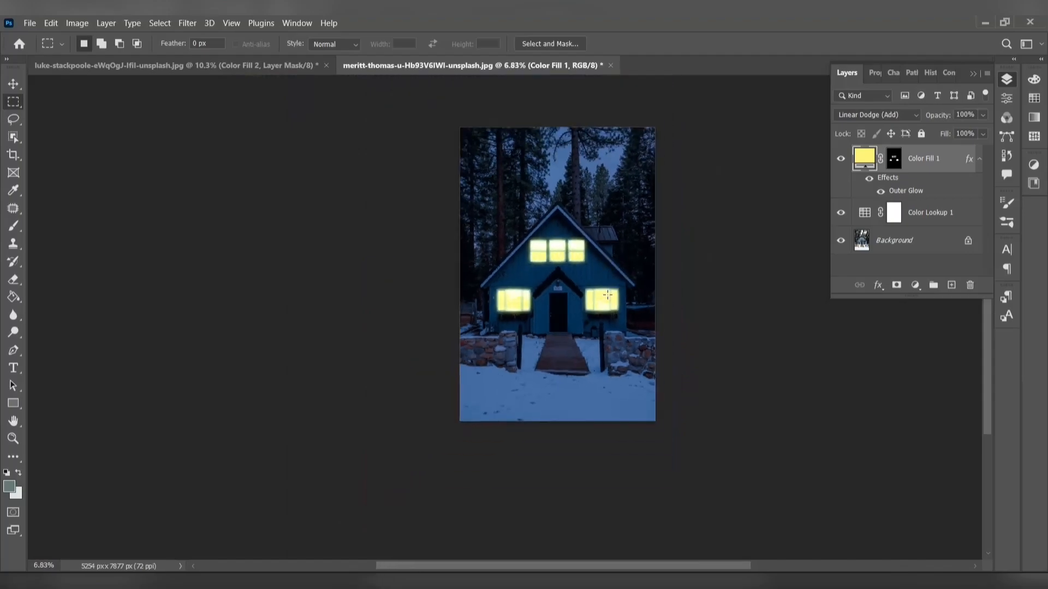
{"action": "scroll", "coordinate": [608, 295], "scroll_direction": "up", "scroll_amount": 10}
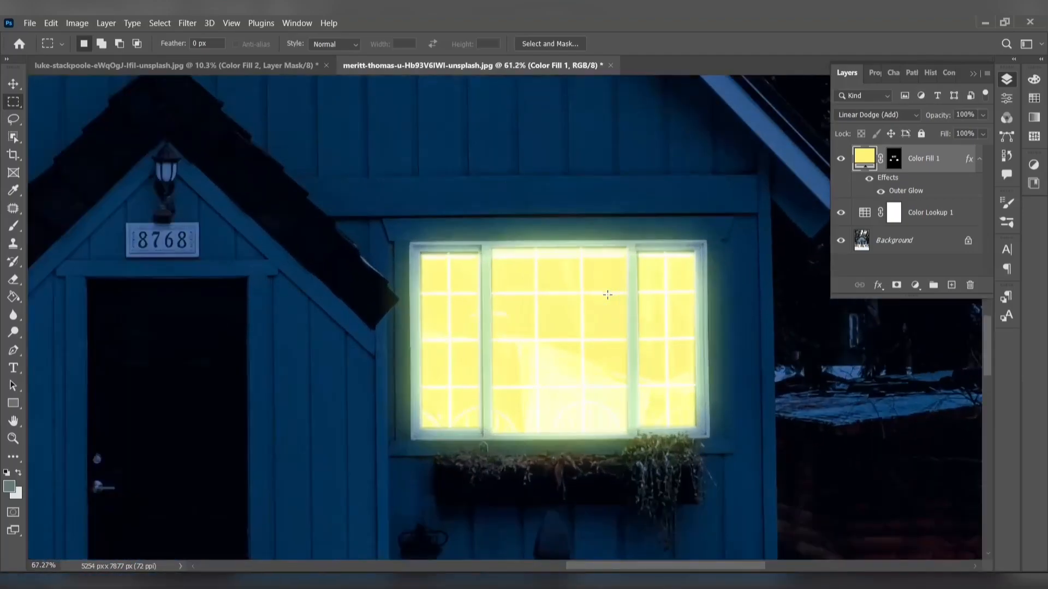
{"action": "scroll", "coordinate": [607, 295], "scroll_direction": "up", "scroll_amount": 1}
{"action": "scroll", "coordinate": [608, 295], "scroll_direction": "down", "scroll_amount": 4}
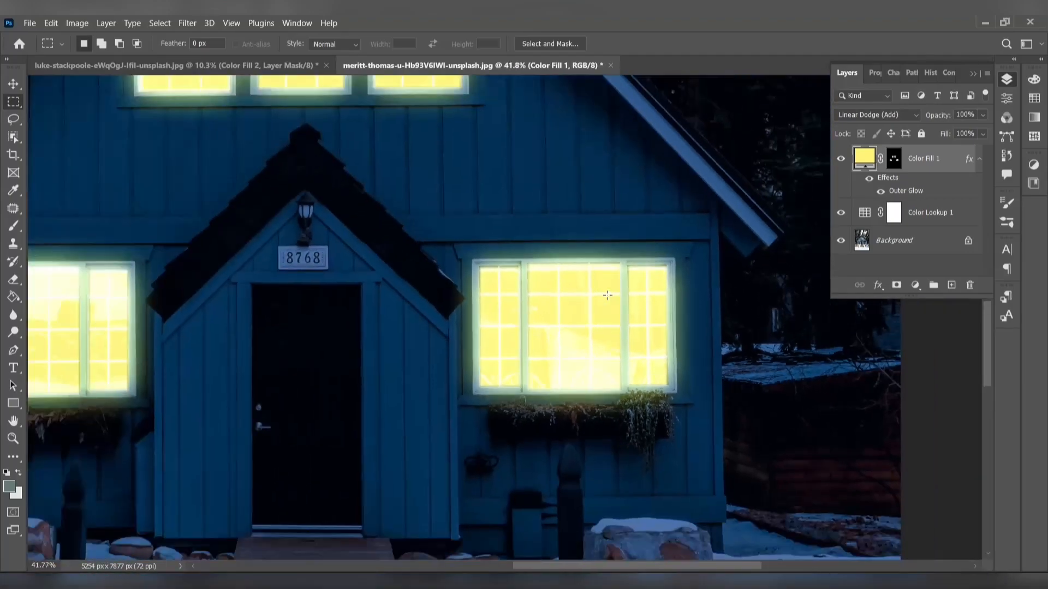
Examine the glow around the lit windows both up close and across the whole house
{"action": "scroll", "coordinate": [607, 294], "scroll_direction": "down", "scroll_amount": 1}
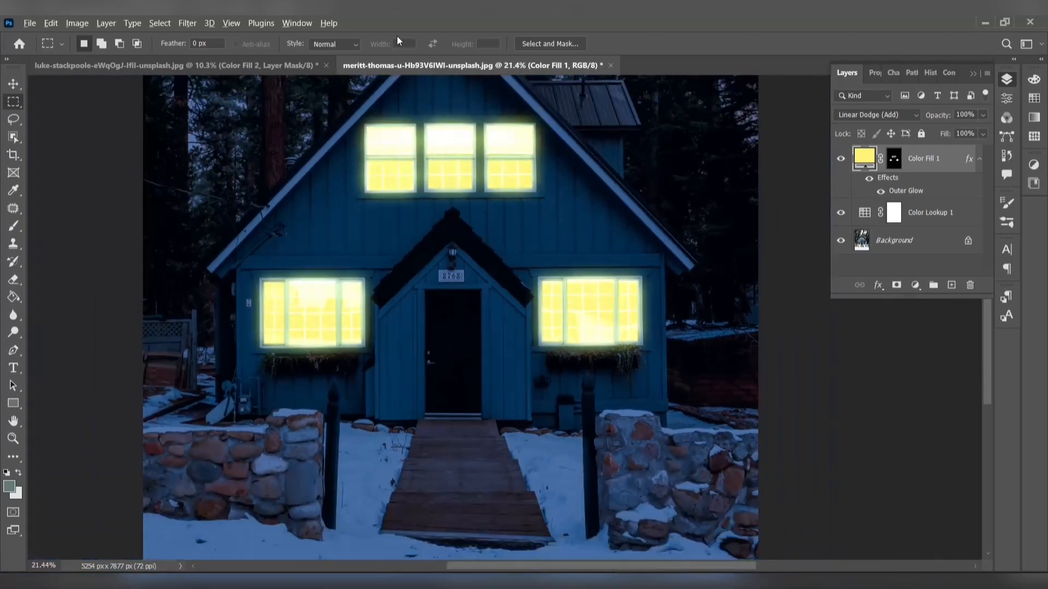
{"action": "scroll", "coordinate": [391, 158], "scroll_direction": "up", "scroll_amount": 2}
{"action": "scroll", "coordinate": [390, 159], "scroll_direction": "up", "scroll_amount": 1}
{"action": "scroll", "coordinate": [391, 160], "scroll_direction": "down", "scroll_amount": 1}
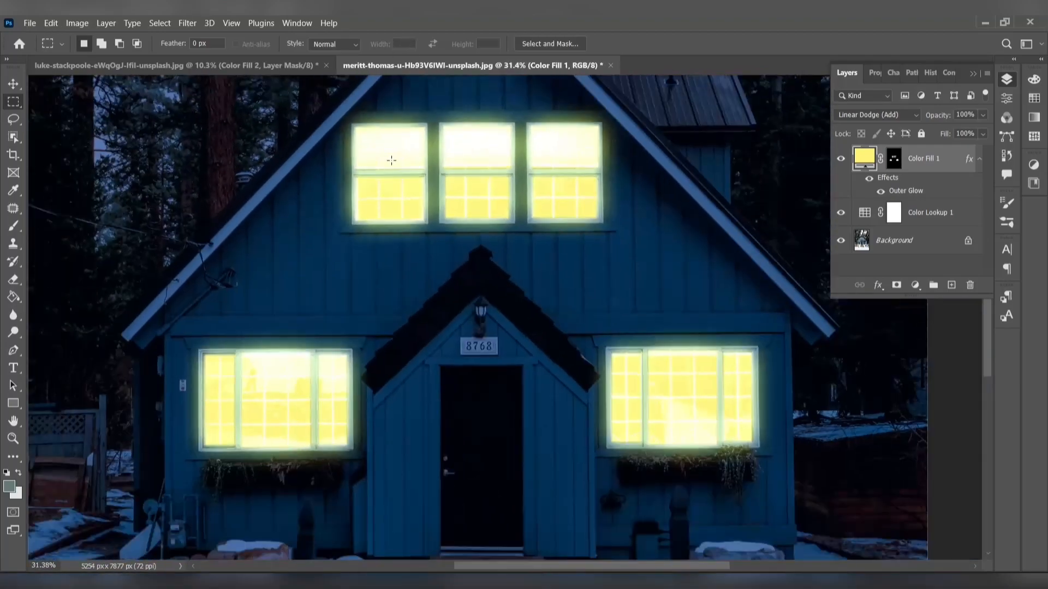
{"action": "scroll", "coordinate": [391, 160], "scroll_direction": "down", "scroll_amount": 5}
{"action": "scroll", "coordinate": [504, 292], "scroll_direction": "down", "scroll_amount": 2}
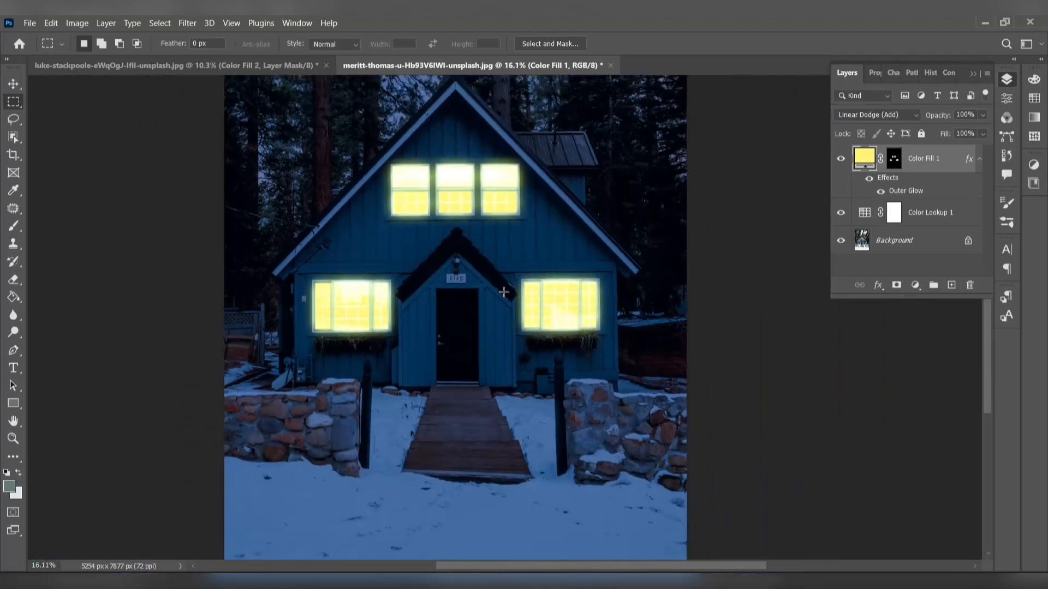
{"action": "scroll", "coordinate": [504, 292], "scroll_direction": "up", "scroll_amount": 4}
{"action": "scroll", "coordinate": [508, 297], "scroll_direction": "up", "scroll_amount": 1}
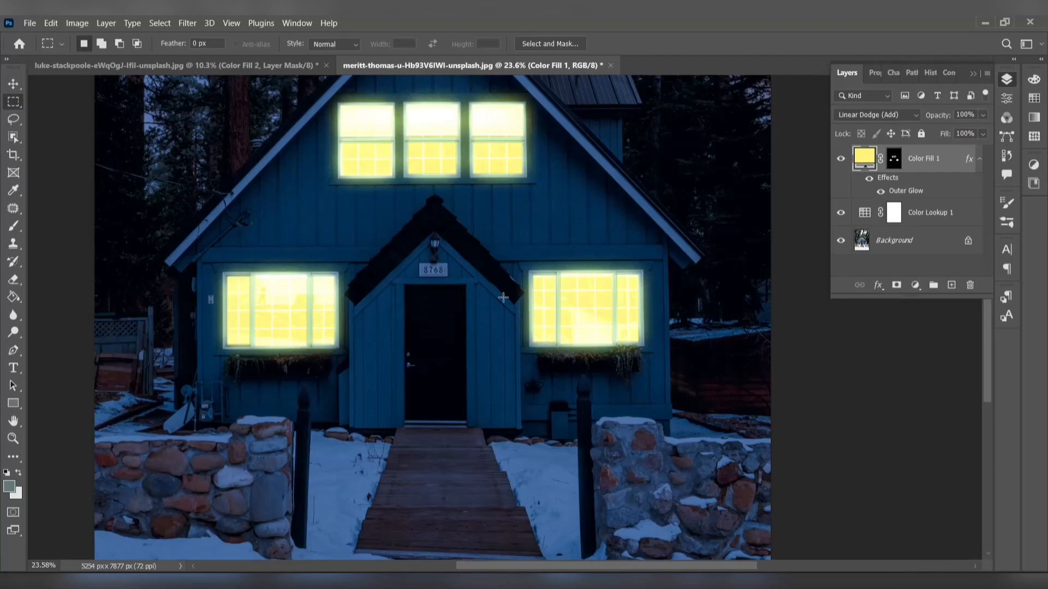
Change the yellow fill layer's outer glow to 39% opacity, 8% spread and 196 px size, and apply the layer style
{"action": "right_click", "coordinate": [937, 167]}
{"action": "left_click", "coordinate": [777, 22]}
{"action": "left_click", "coordinate": [152, 309]}
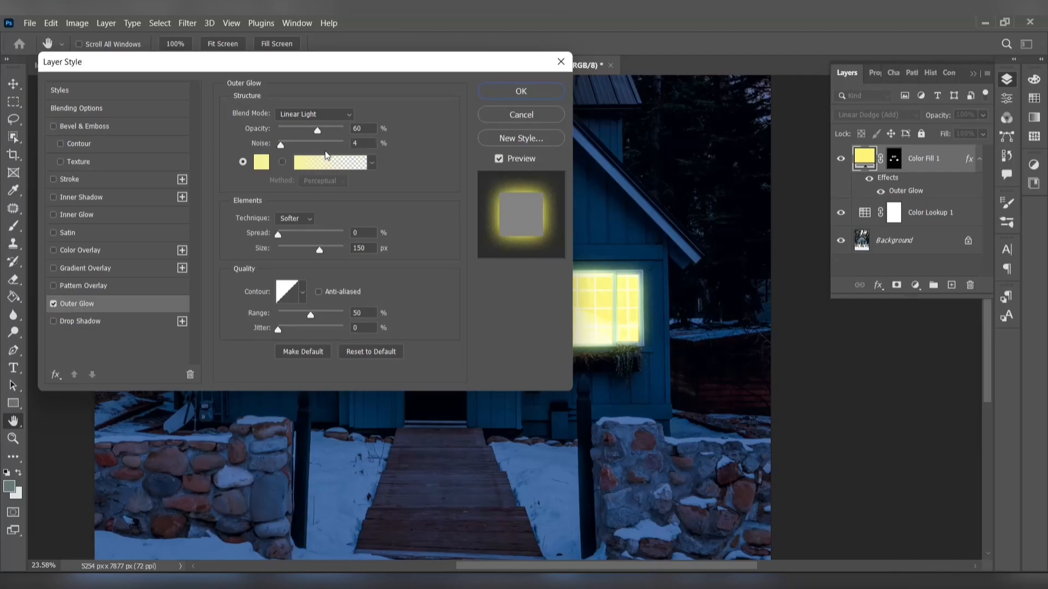
{"action": "left_click_drag", "start_coordinate": [319, 136], "coordinate": [304, 136]}
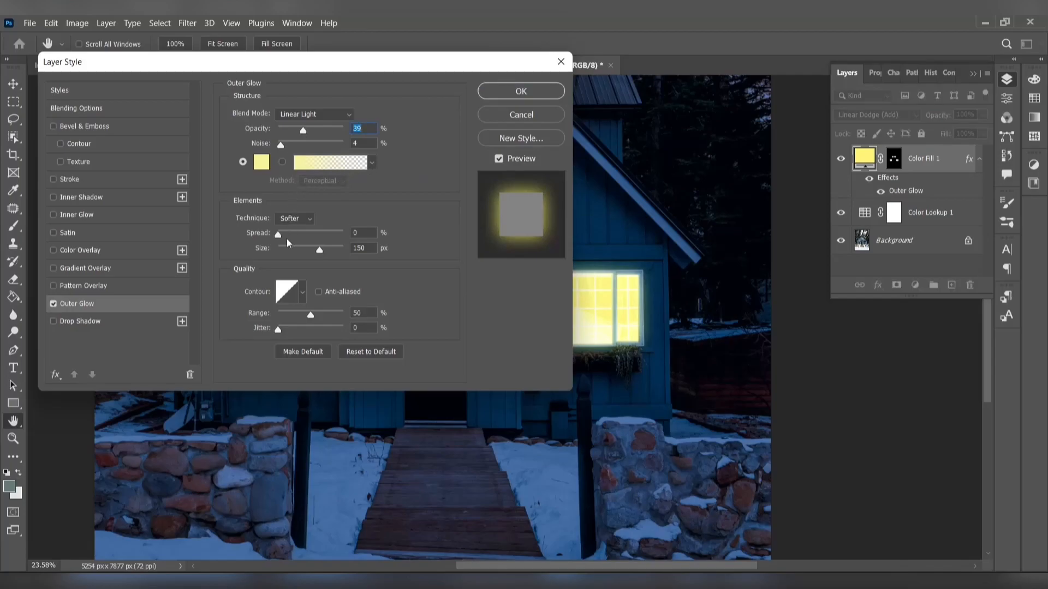
{"action": "left_click_drag", "start_coordinate": [320, 255], "coordinate": [283, 240]}
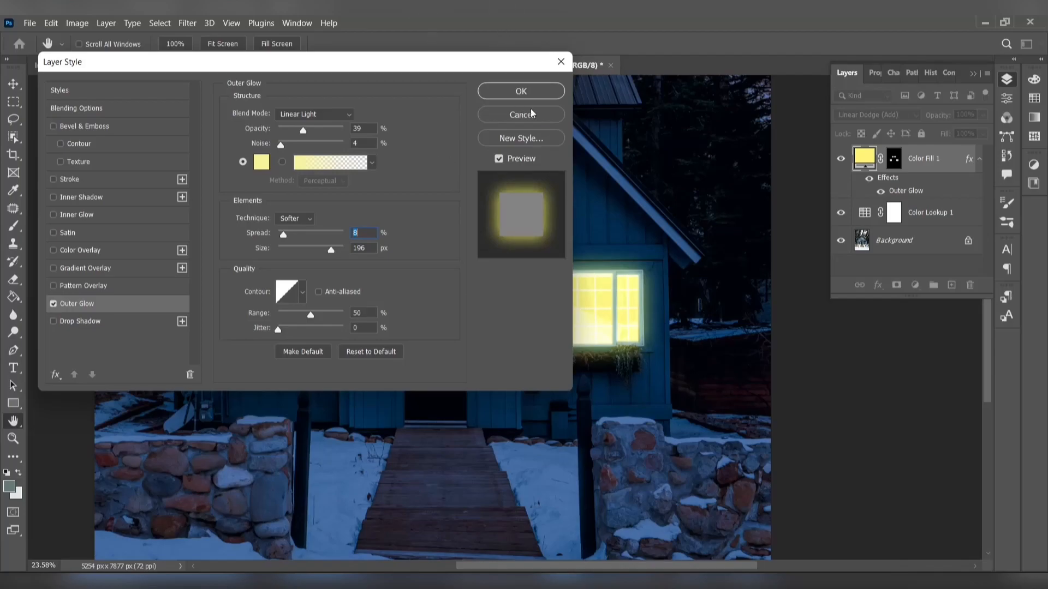
{"action": "left_click", "coordinate": [521, 92]}
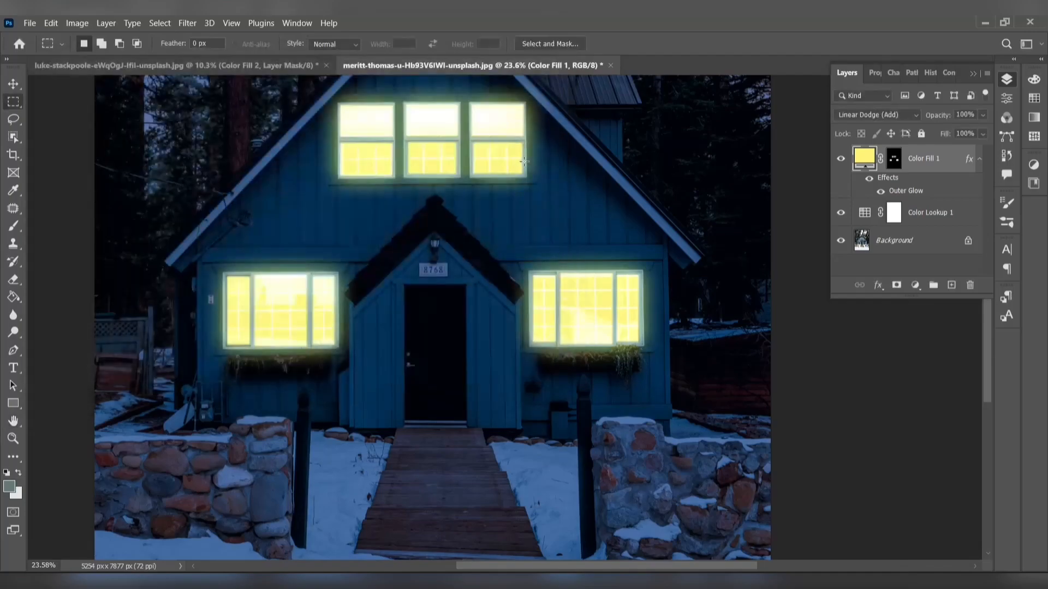
Target the yellow fill layer's mask and set up the Brush tool with the Soft Round brush
{"action": "left_click", "coordinate": [892, 159]}
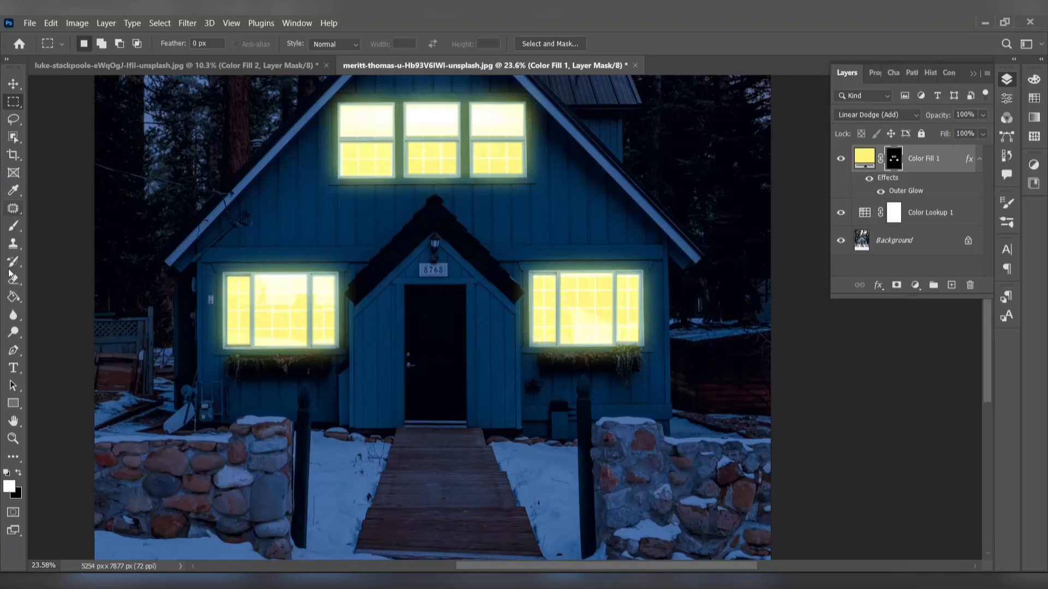
{"action": "left_click", "coordinate": [14, 225]}
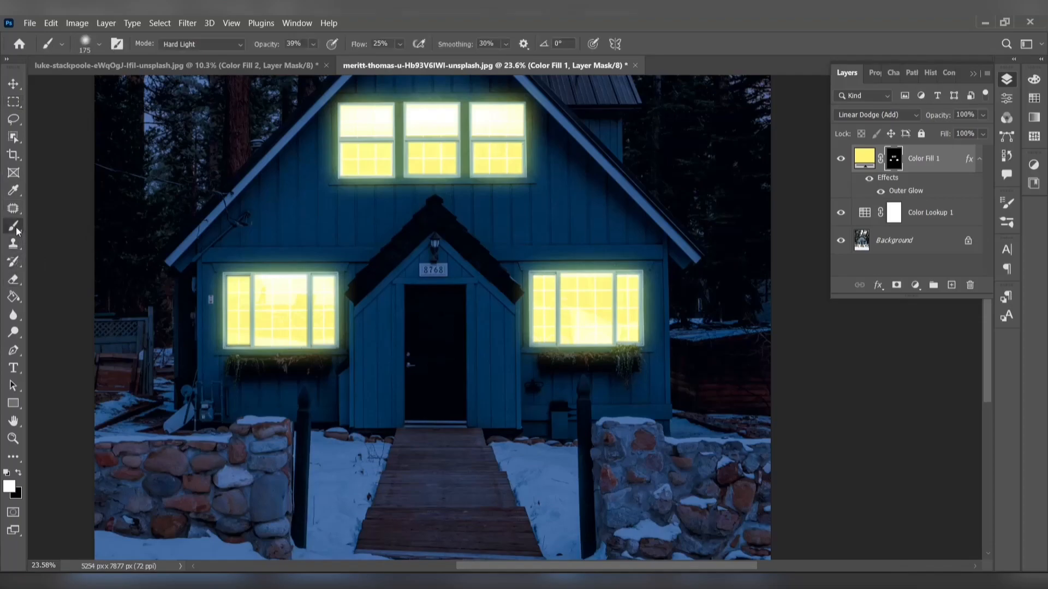
{"action": "left_click", "coordinate": [99, 44]}
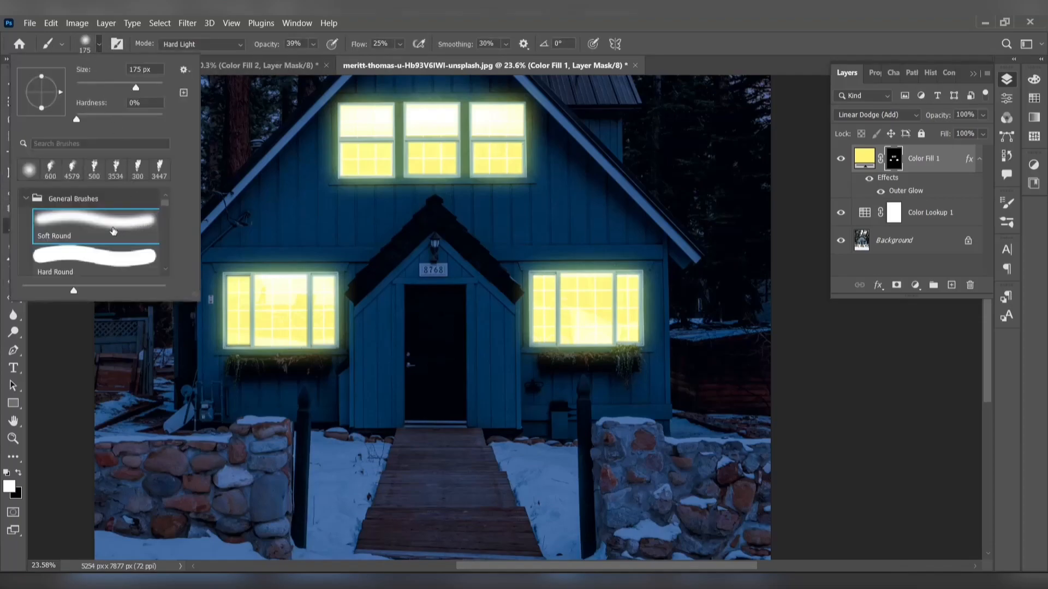
{"action": "left_click", "coordinate": [100, 229]}
Reduce the brush size to 40 px and paint white on the mask over the centre glass of the porch lamp
{"action": "scroll", "coordinate": [431, 240], "scroll_direction": "up", "scroll_amount": 10}
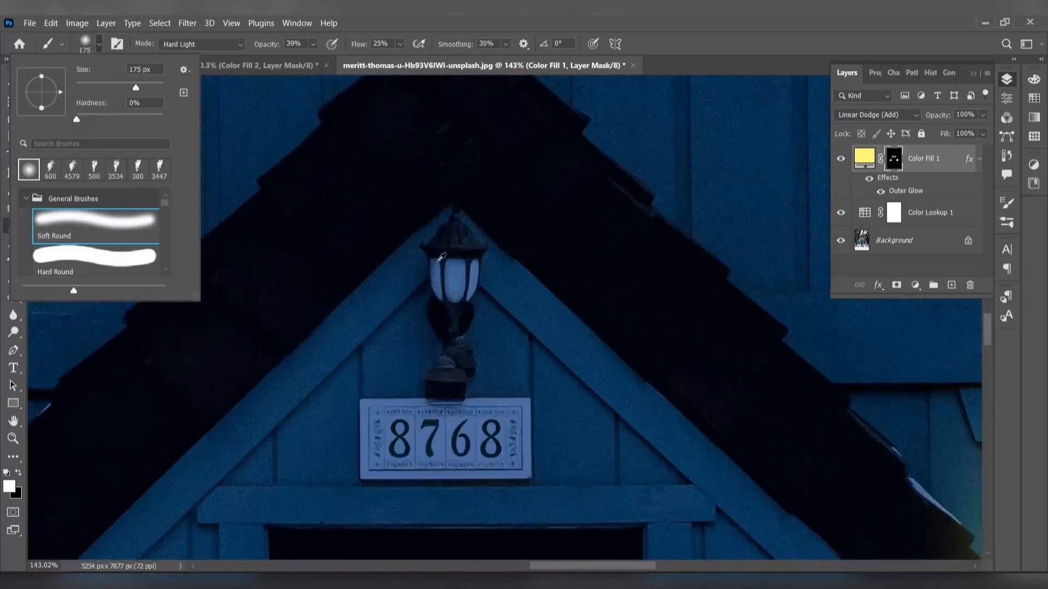
{"action": "scroll", "coordinate": [441, 258], "scroll_direction": "up", "scroll_amount": 4}
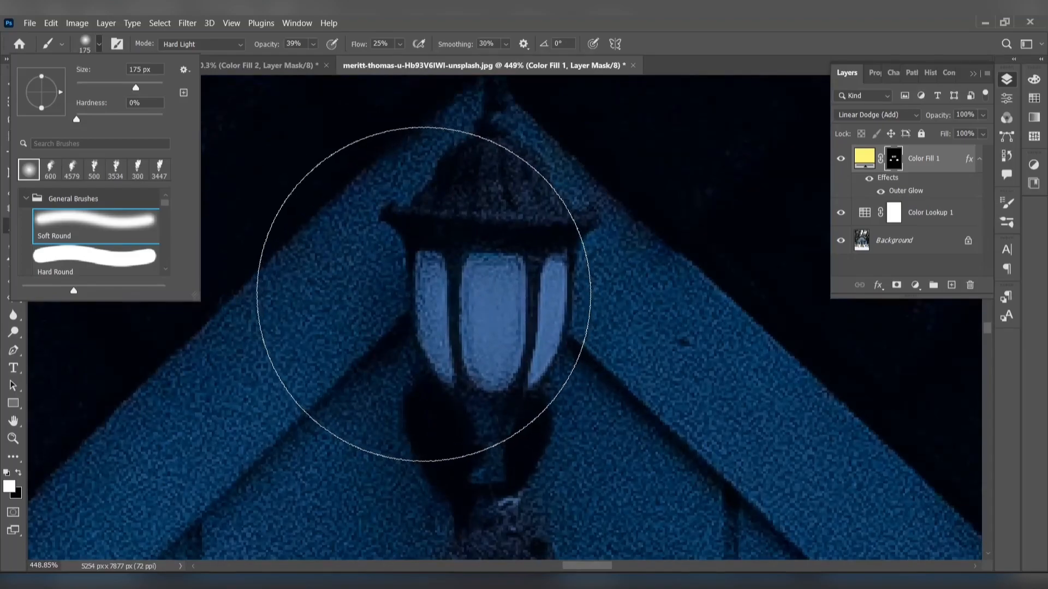
{"action": "key", "text": "Caps_Lock"}
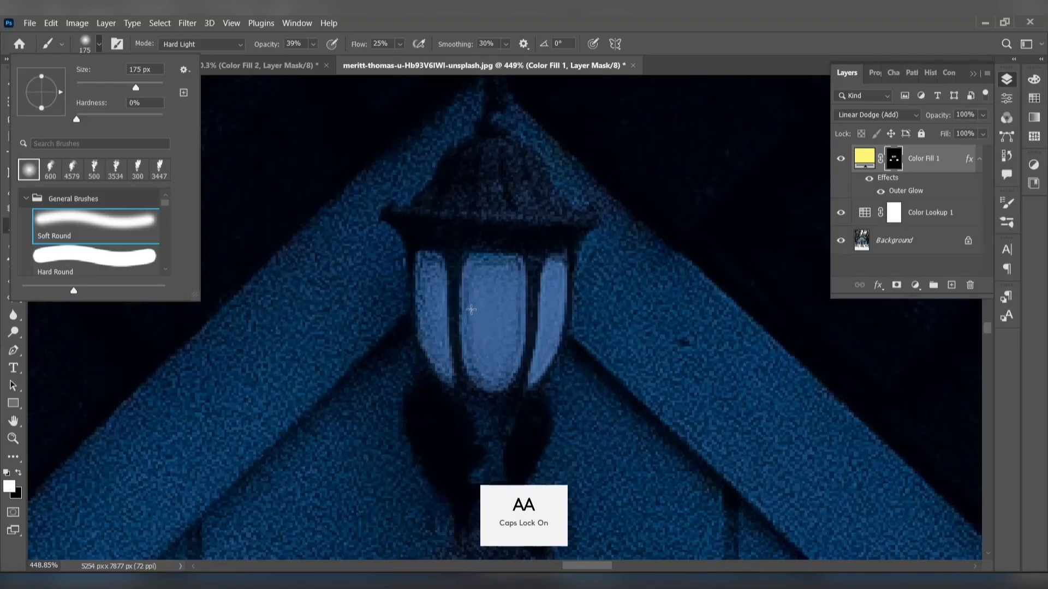
{"action": "key", "text": "Caps_Lock"}
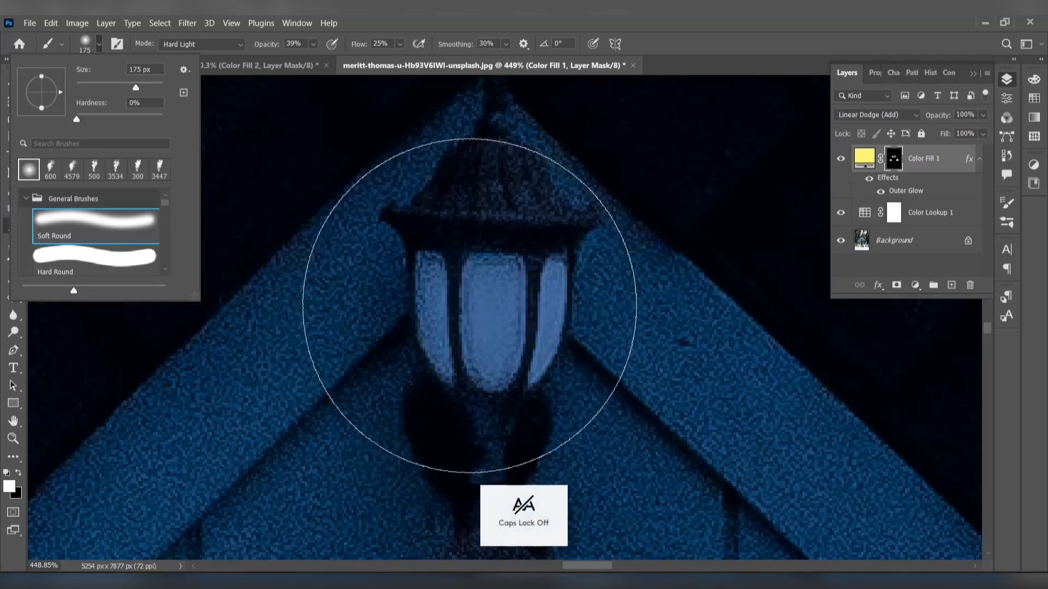
{"action": "scroll", "coordinate": [465, 304], "scroll_direction": "down", "scroll_amount": 6}
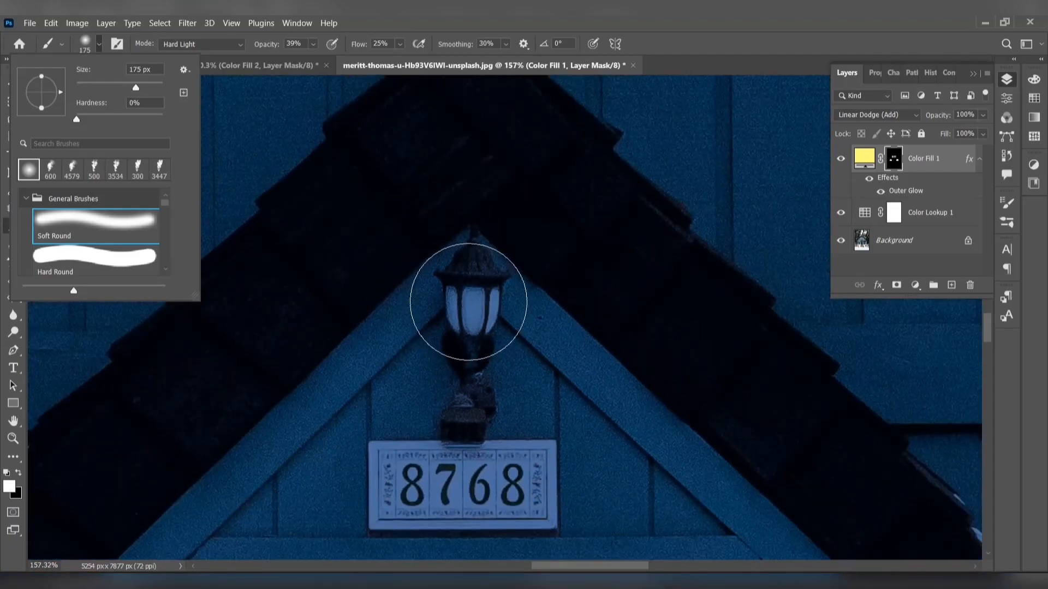
{"action": "scroll", "coordinate": [458, 299], "scroll_direction": "down", "scroll_amount": 1}
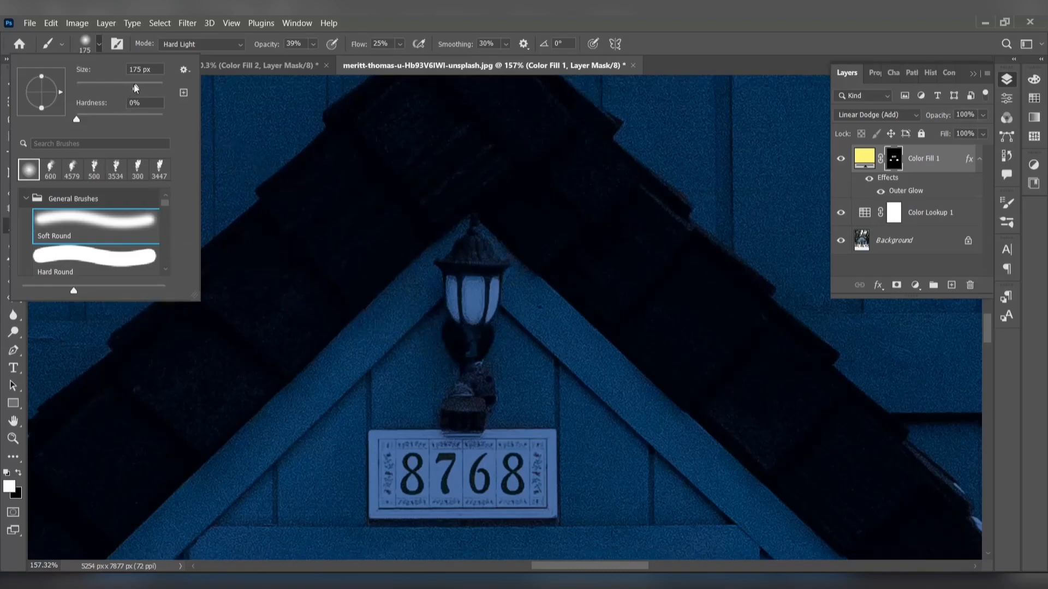
{"action": "left_click_drag", "start_coordinate": [127, 88], "coordinate": [93, 88]}
{"action": "mouse_move", "coordinate": [475, 287]}
{"action": "left_mouse_down"}
{"action": "mouse_move", "coordinate": [470, 317]}
{"action": "mouse_move", "coordinate": [474, 288]}
{"action": "mouse_move", "coordinate": [474, 317]}
{"action": "mouse_move", "coordinate": [494, 294]}
{"action": "left_mouse_up"}
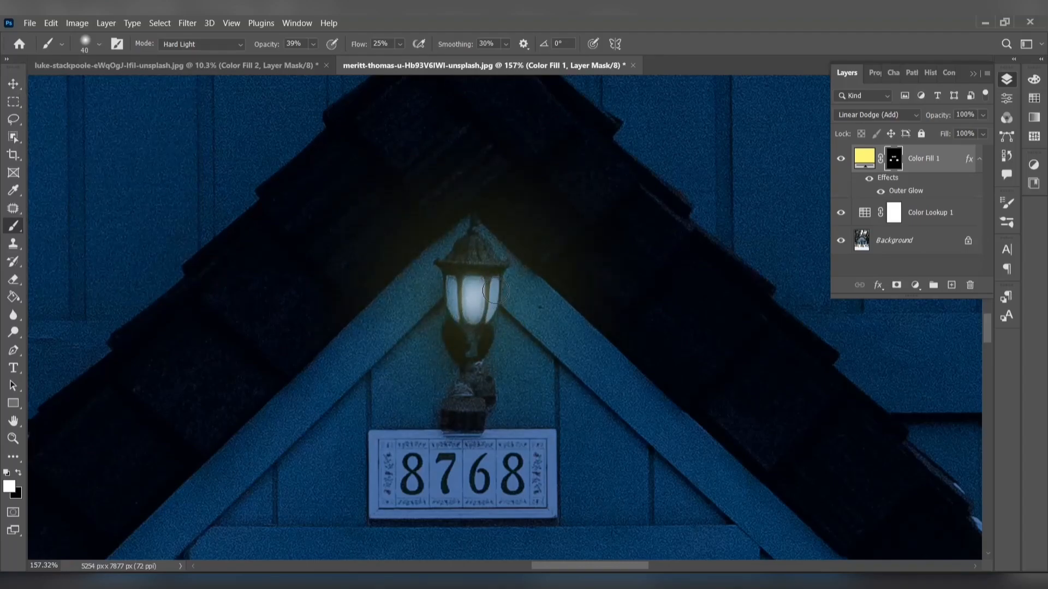
Reduce the brush size to 10 px and paint white on the mask over the porch lamp's right glass pane
{"action": "scroll", "coordinate": [494, 291], "scroll_direction": "up", "scroll_amount": 6}
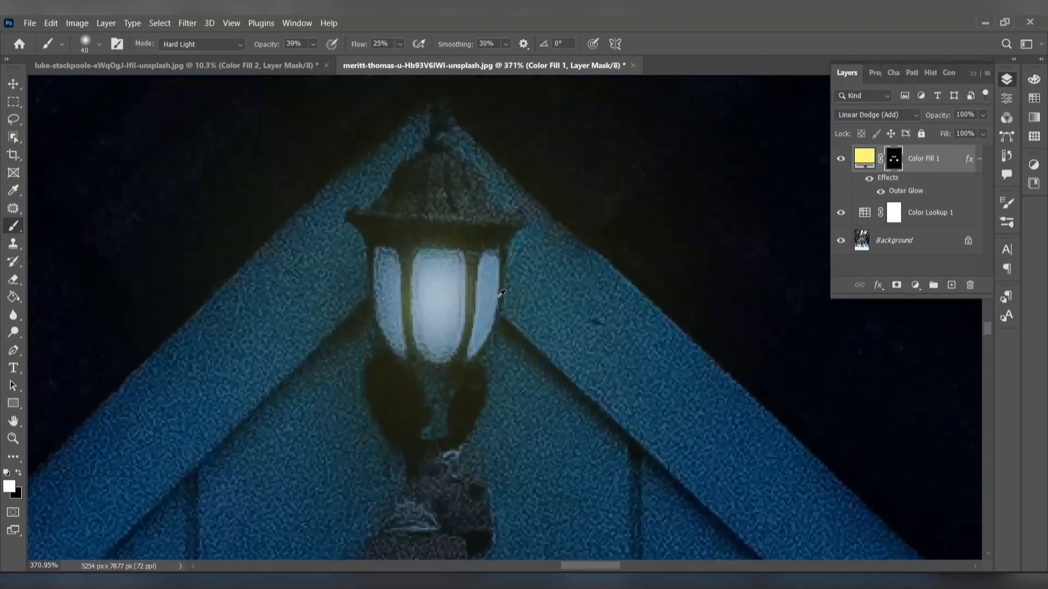
{"action": "key", "text": "bracketleft"}
{"action": "key", "text": "bracketleft"}
{"action": "key", "text": "bracketleft"}
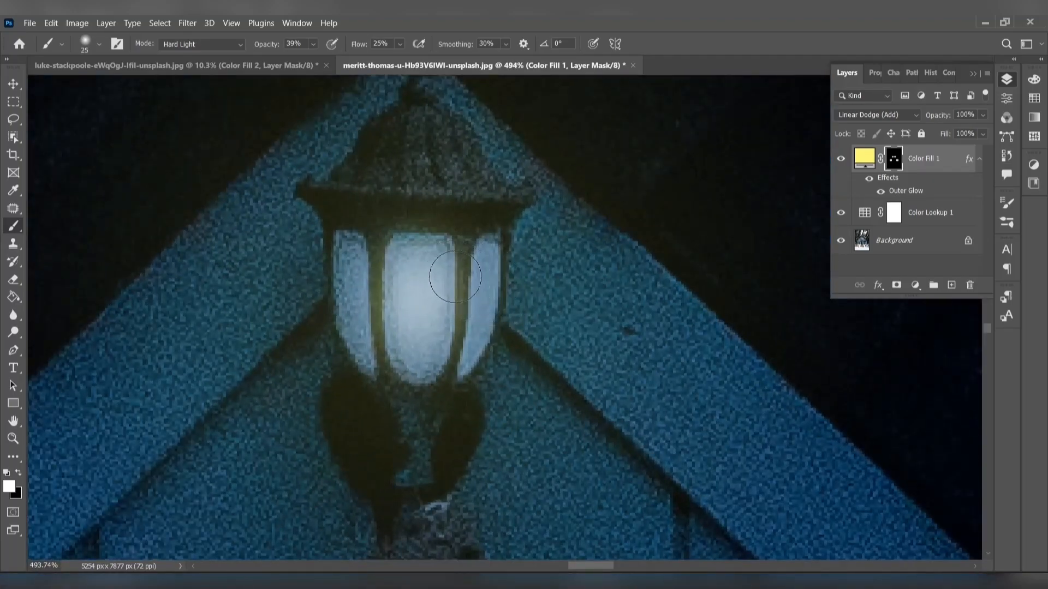
{"action": "left_click_drag", "start_coordinate": [484, 268], "coordinate": [484, 253]}
{"action": "mouse_move", "coordinate": [480, 299]}
{"action": "left_mouse_down"}
{"action": "mouse_move", "coordinate": [484, 257]}
{"action": "mouse_move", "coordinate": [472, 355]}
{"action": "left_mouse_up"}
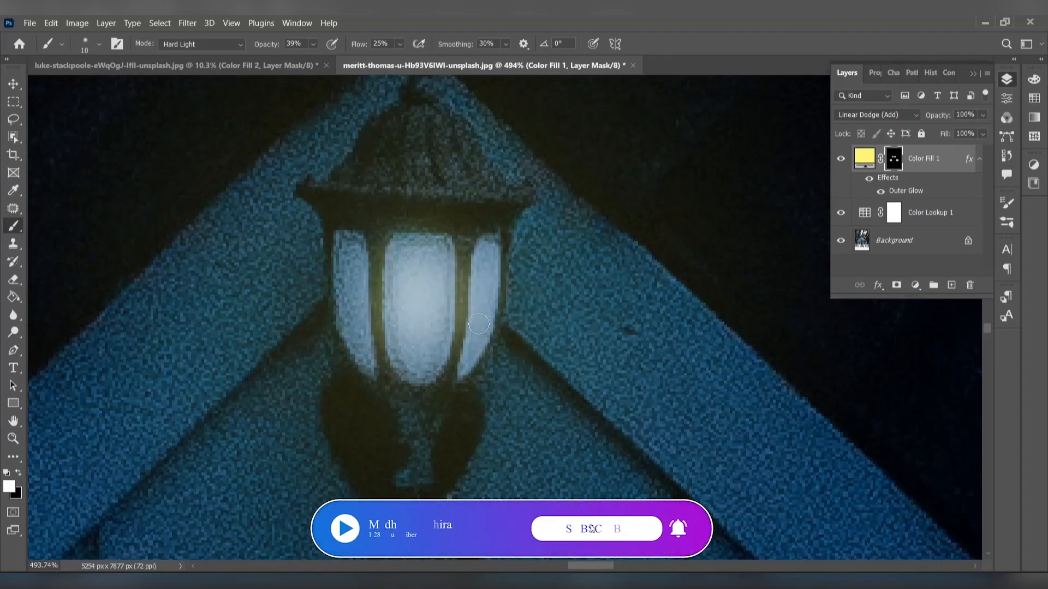
Paint white on the mask over the porch lamp's left and centre panes and touch up the glass edges
{"action": "mouse_move", "coordinate": [349, 301]}
{"action": "left_mouse_down"}
{"action": "mouse_move", "coordinate": [346, 351]}
{"action": "mouse_move", "coordinate": [352, 246]}
{"action": "mouse_move", "coordinate": [350, 323]}
{"action": "mouse_move", "coordinate": [363, 357]}
{"action": "mouse_move", "coordinate": [355, 248]}
{"action": "mouse_move", "coordinate": [345, 272]}
{"action": "mouse_move", "coordinate": [341, 260]}
{"action": "left_mouse_up"}
{"action": "mouse_move", "coordinate": [409, 255]}
{"action": "left_mouse_down"}
{"action": "mouse_move", "coordinate": [440, 250]}
{"action": "mouse_move", "coordinate": [440, 265]}
{"action": "mouse_move", "coordinate": [423, 356]}
{"action": "mouse_move", "coordinate": [402, 333]}
{"action": "left_mouse_up"}
{"action": "mouse_move", "coordinate": [424, 374]}
{"action": "left_mouse_down"}
{"action": "mouse_move", "coordinate": [428, 261]}
{"action": "mouse_move", "coordinate": [424, 356]}
{"action": "mouse_move", "coordinate": [428, 276]}
{"action": "mouse_move", "coordinate": [434, 340]}
{"action": "mouse_move", "coordinate": [416, 354]}
{"action": "mouse_move", "coordinate": [401, 236]}
{"action": "mouse_move", "coordinate": [393, 310]}
{"action": "mouse_move", "coordinate": [413, 364]}
{"action": "mouse_move", "coordinate": [443, 348]}
{"action": "mouse_move", "coordinate": [473, 298]}
{"action": "mouse_move", "coordinate": [481, 252]}
{"action": "mouse_move", "coordinate": [480, 344]}
{"action": "mouse_move", "coordinate": [464, 364]}
{"action": "mouse_move", "coordinate": [488, 249]}
{"action": "mouse_move", "coordinate": [466, 360]}
{"action": "left_mouse_up"}
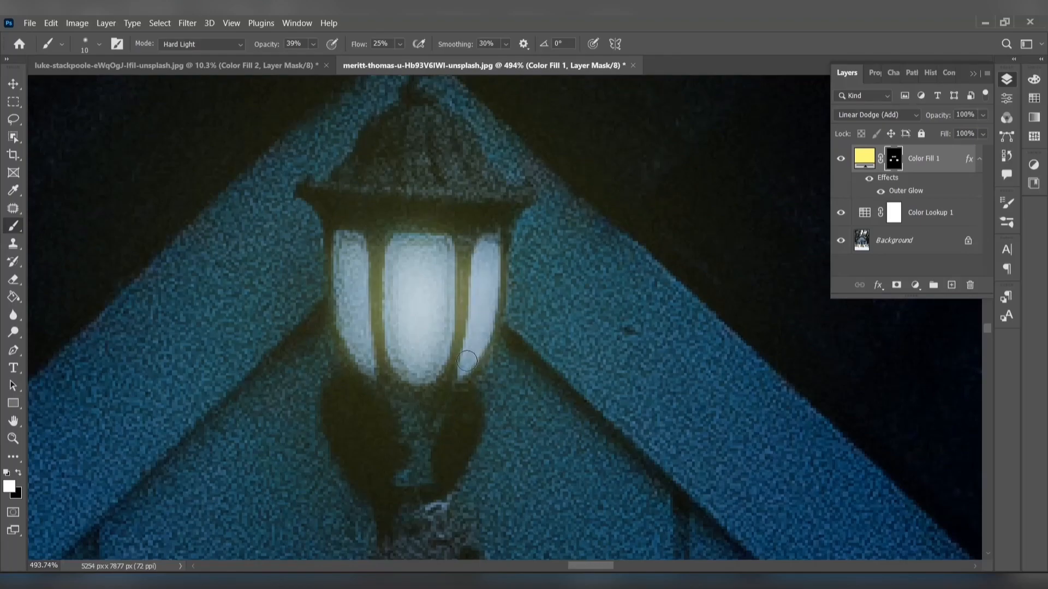
{"action": "right_click", "coordinate": [350, 249]}
{"action": "mouse_move", "coordinate": [349, 249]}
{"action": "left_mouse_down"}
{"action": "mouse_move", "coordinate": [351, 325]}
{"action": "mouse_move", "coordinate": [357, 274]}
{"action": "left_mouse_up"}
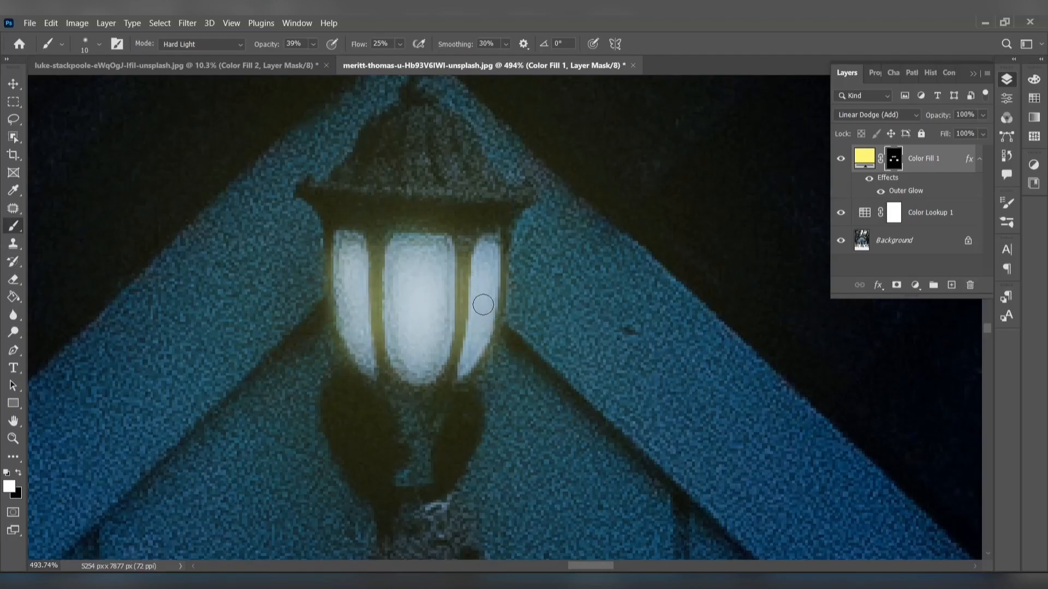
{"action": "scroll", "coordinate": [490, 312], "scroll_direction": "down", "scroll_amount": 4}
{"action": "scroll", "coordinate": [493, 307], "scroll_direction": "down", "scroll_amount": 15}
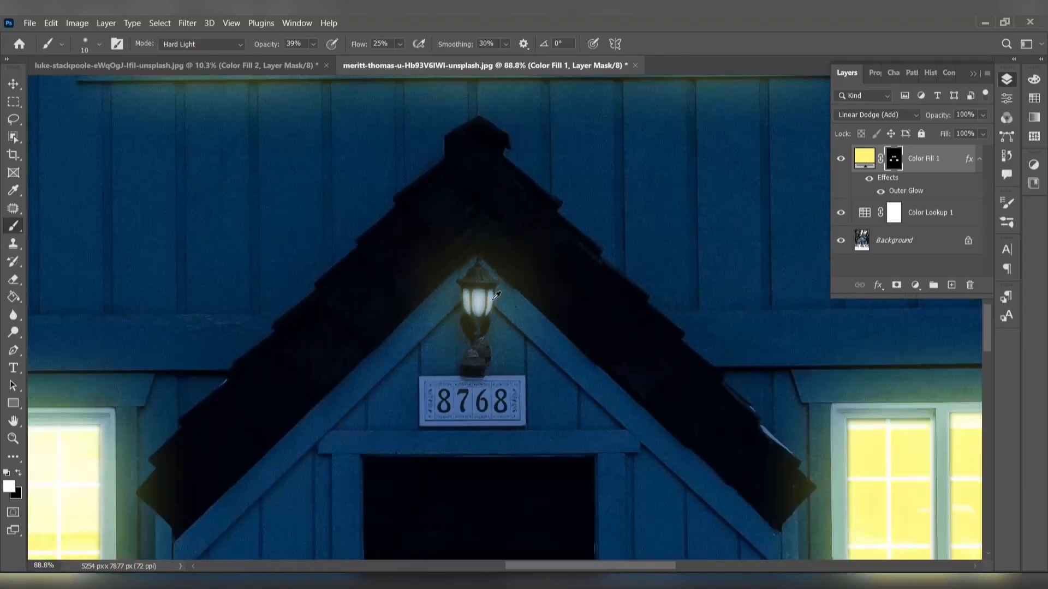
{"action": "scroll", "coordinate": [498, 294], "scroll_direction": "down", "scroll_amount": 3}
{"action": "scroll", "coordinate": [495, 294], "scroll_direction": "up", "scroll_amount": 12}
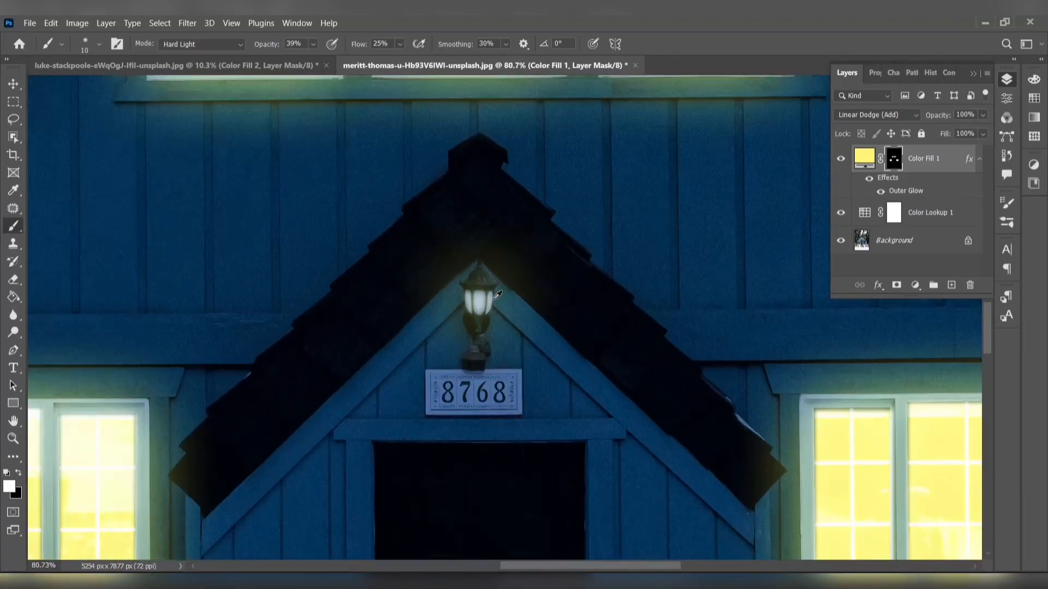
{"action": "scroll", "coordinate": [492, 295], "scroll_direction": "up", "scroll_amount": 5}
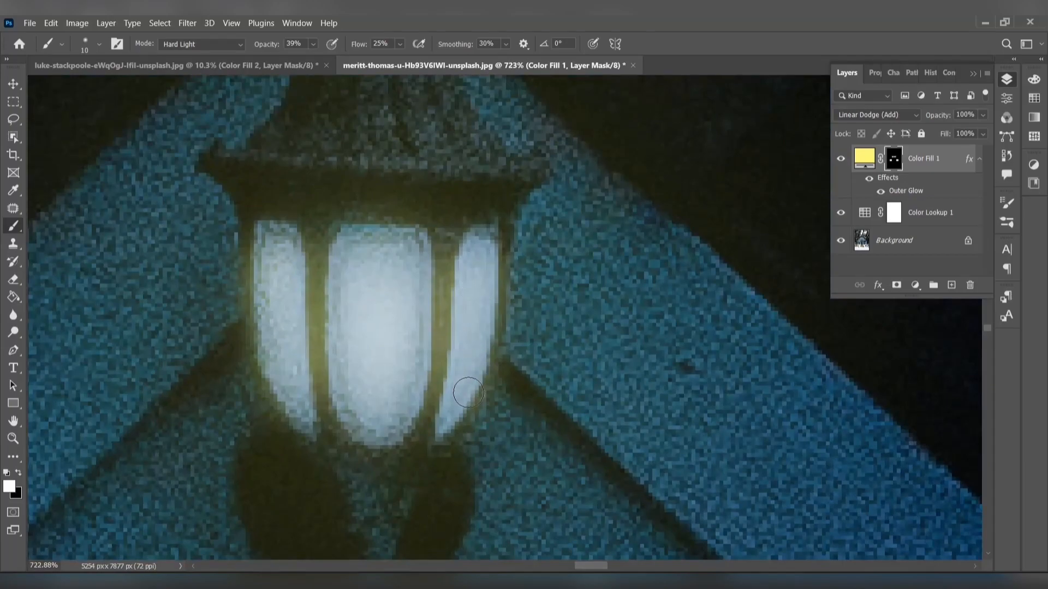
{"action": "right_click", "coordinate": [453, 328]}
{"action": "key", "text": "Escape"}
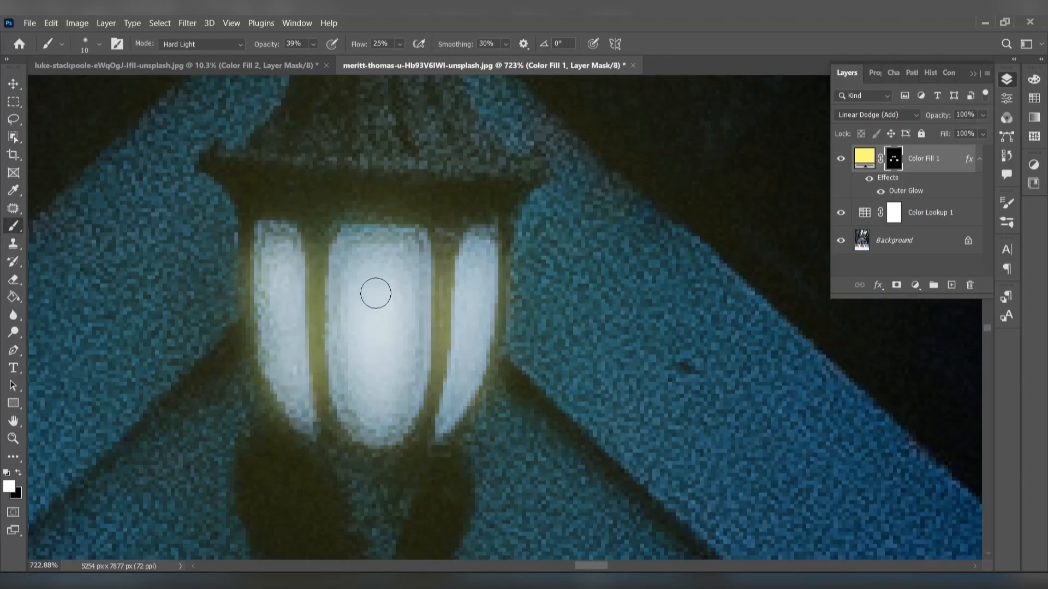
Review the lit porch lamp and the glowing windows across the full night scene
{"action": "scroll", "coordinate": [409, 322], "scroll_direction": "down", "scroll_amount": 5}
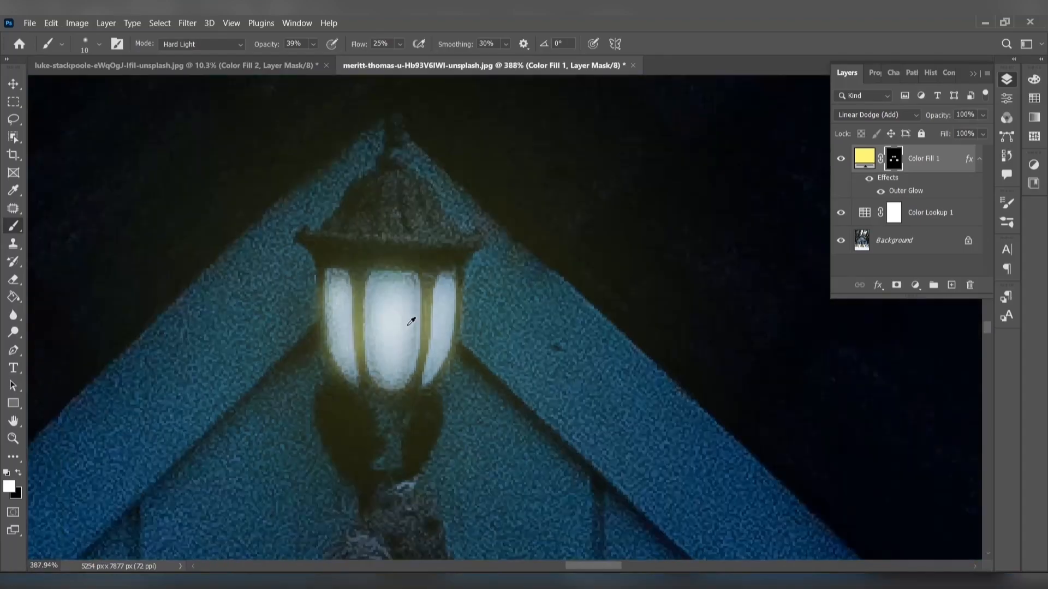
{"action": "scroll", "coordinate": [411, 321], "scroll_direction": "down", "scroll_amount": 10}
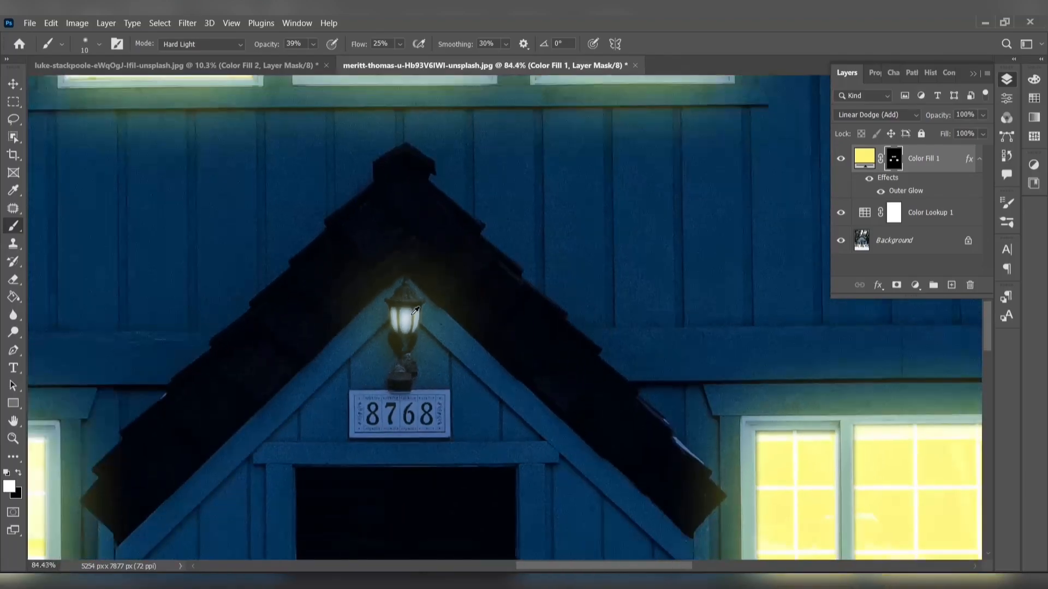
{"action": "scroll", "coordinate": [416, 310], "scroll_direction": "down", "scroll_amount": 4}
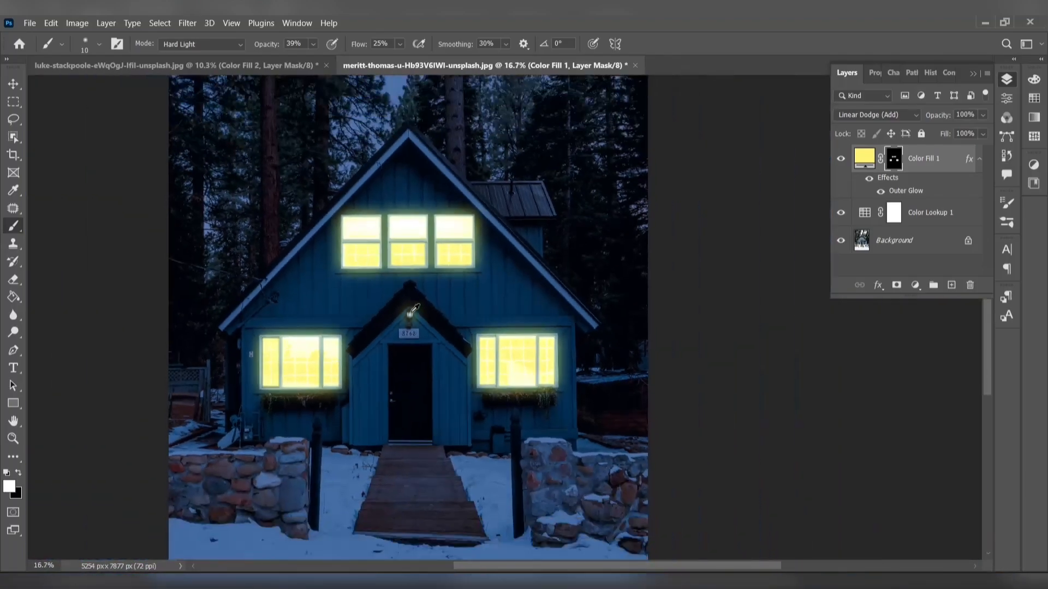
{"action": "scroll", "coordinate": [414, 301], "scroll_direction": "down", "scroll_amount": 1}
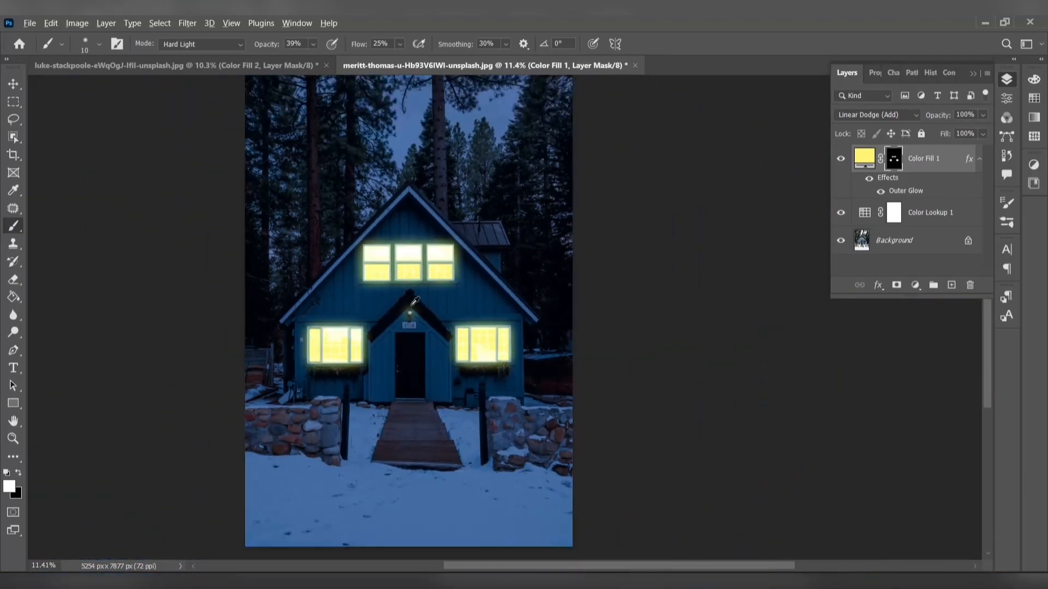
{"action": "scroll", "coordinate": [439, 300], "scroll_direction": "down", "scroll_amount": 2}
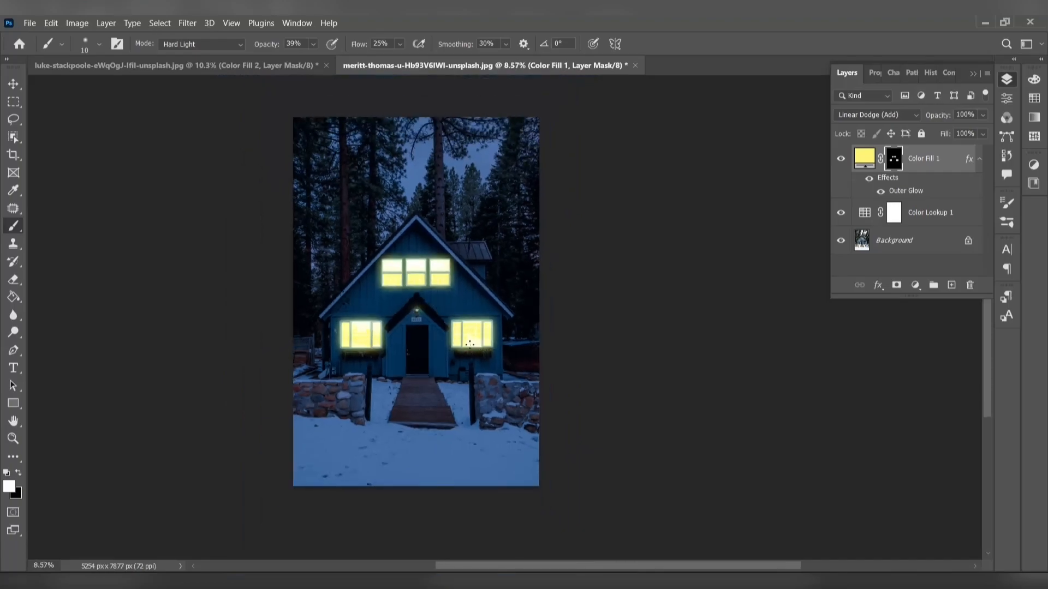
{"action": "scroll", "coordinate": [484, 347], "scroll_direction": "up", "scroll_amount": 2}
{"action": "scroll", "coordinate": [491, 350], "scroll_direction": "down", "scroll_amount": 2}
{"action": "scroll", "coordinate": [494, 352], "scroll_direction": "up", "scroll_amount": 3}
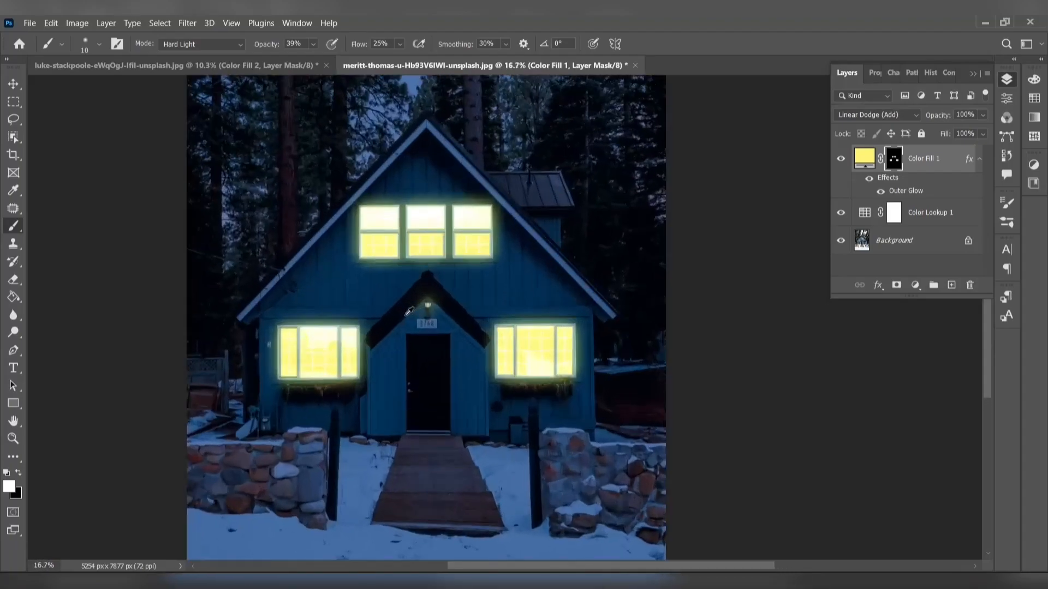